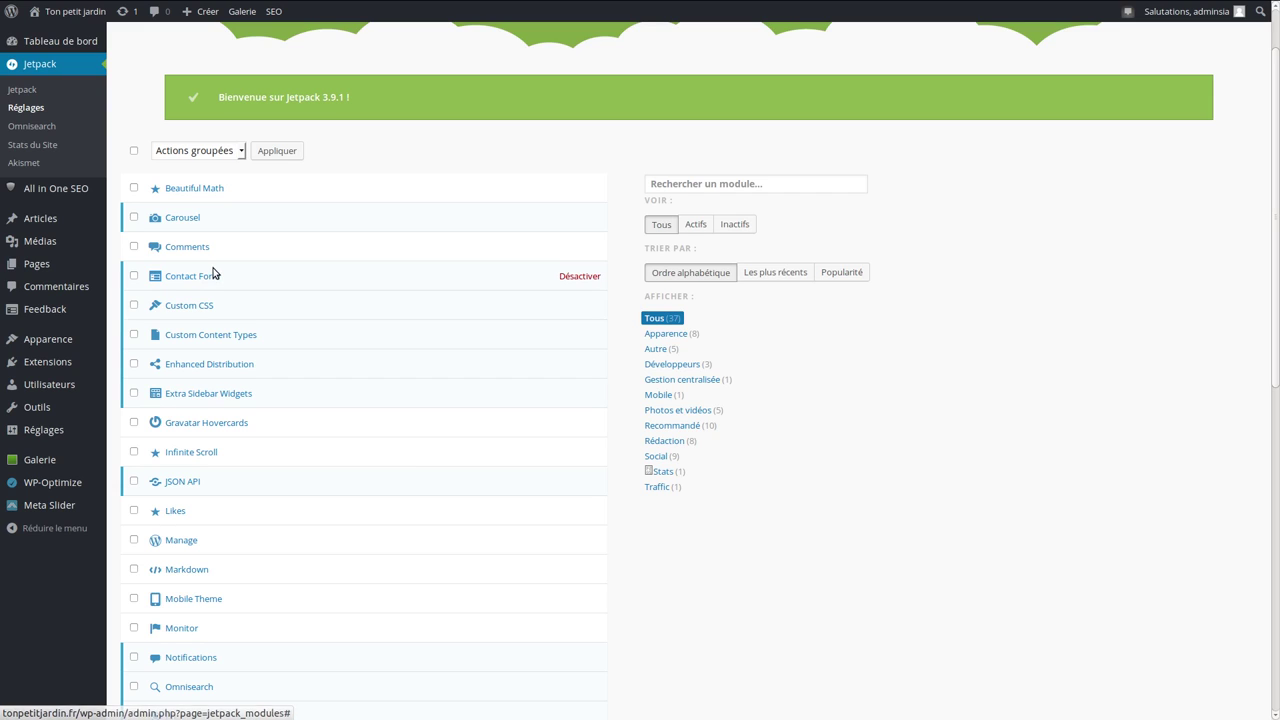
# Step: Create a new page and title it "Contact"
pyautogui.moveTo(46, 265)
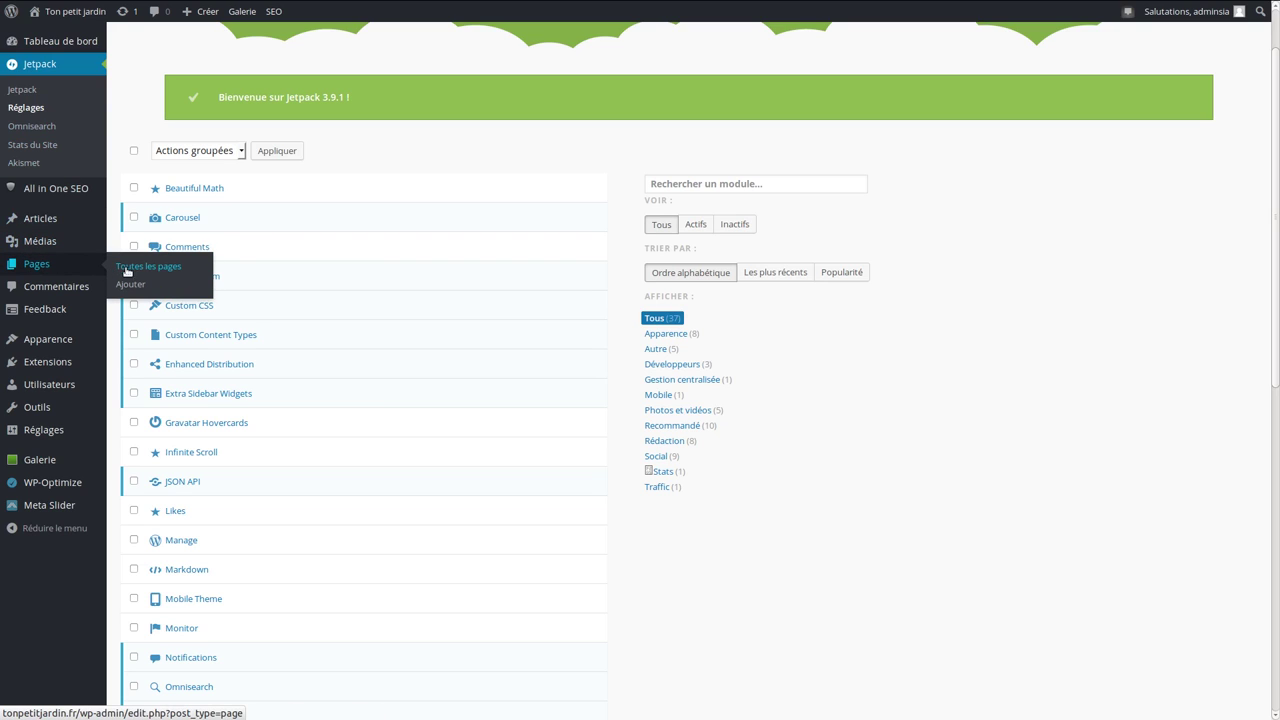
pyautogui.click(161, 277)
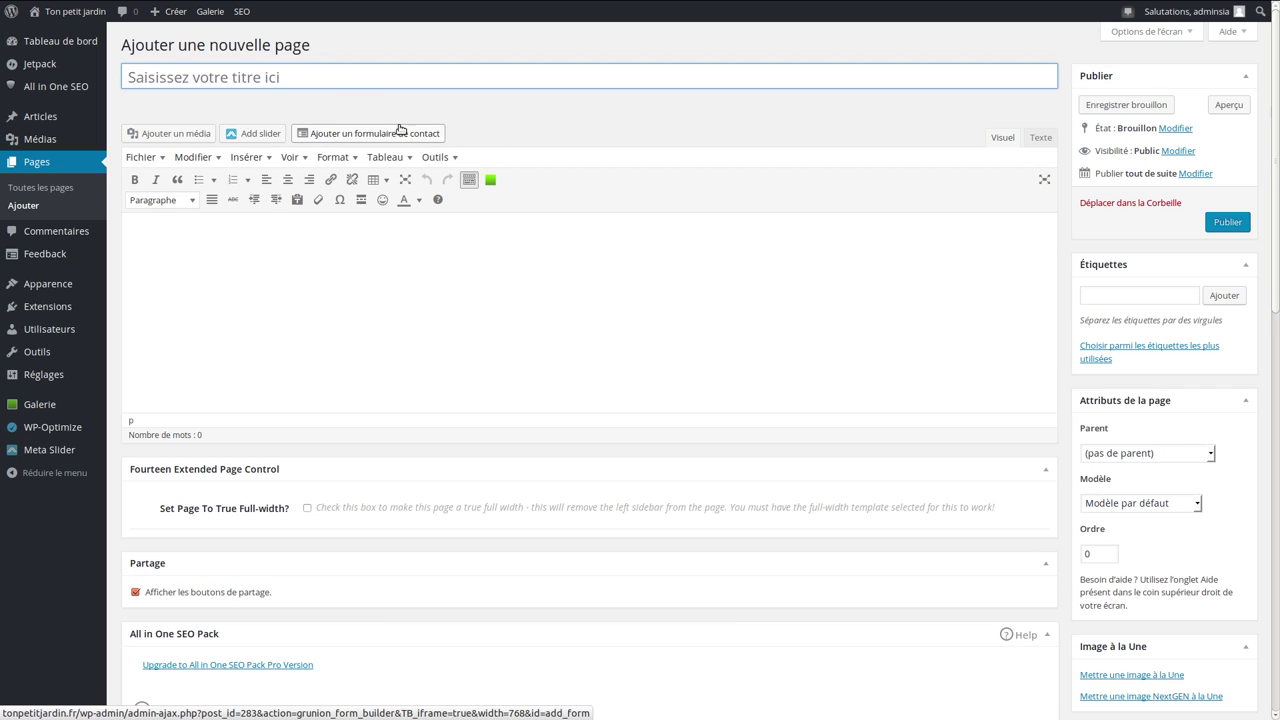
pyautogui.click(280, 78)
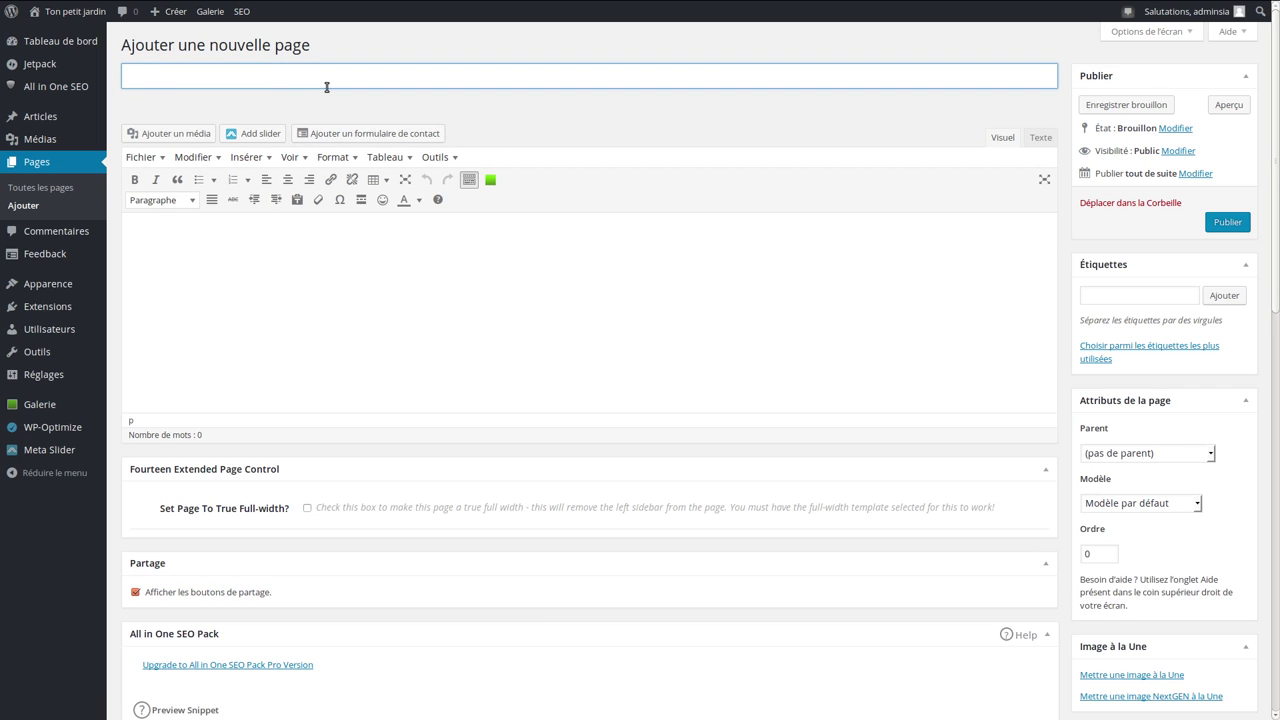
pyautogui.write('Contact')
pyautogui.click(212, 295)
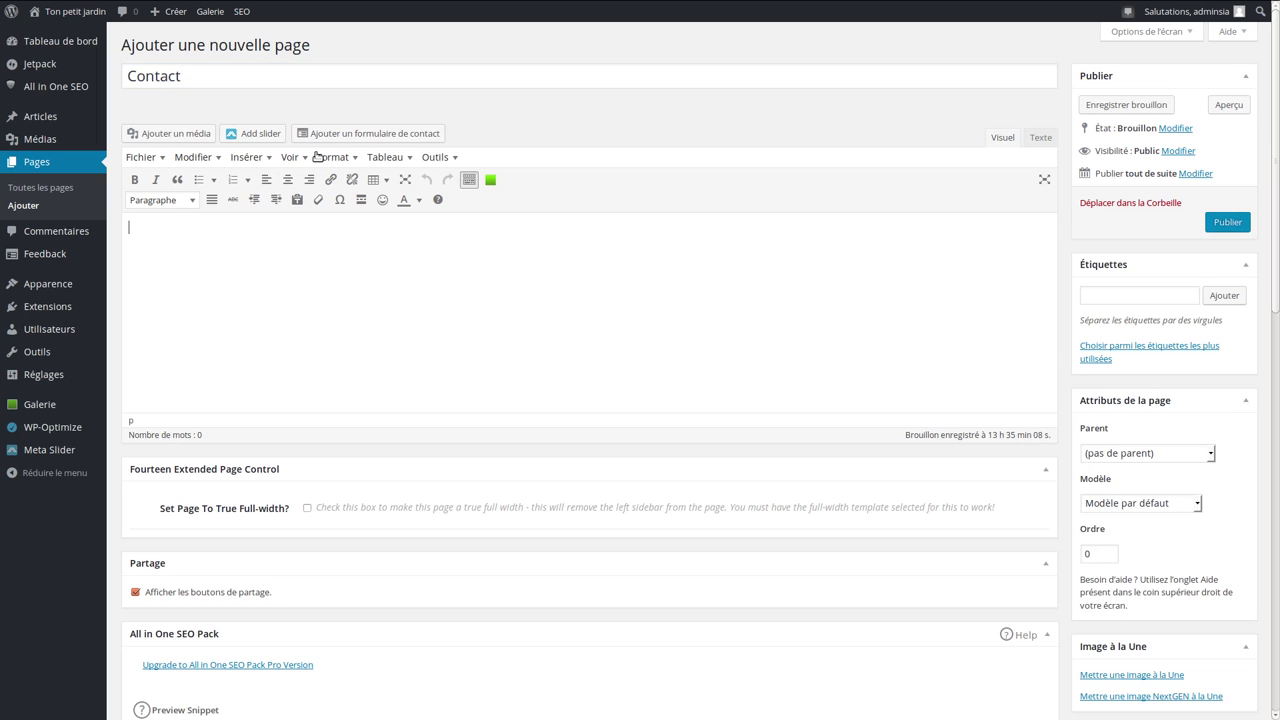
# Step: Start a contact form for the page, setting its notification subject to "Demande d'informations" and entering the recipient's e-mail address
pyautogui.click(342, 133)
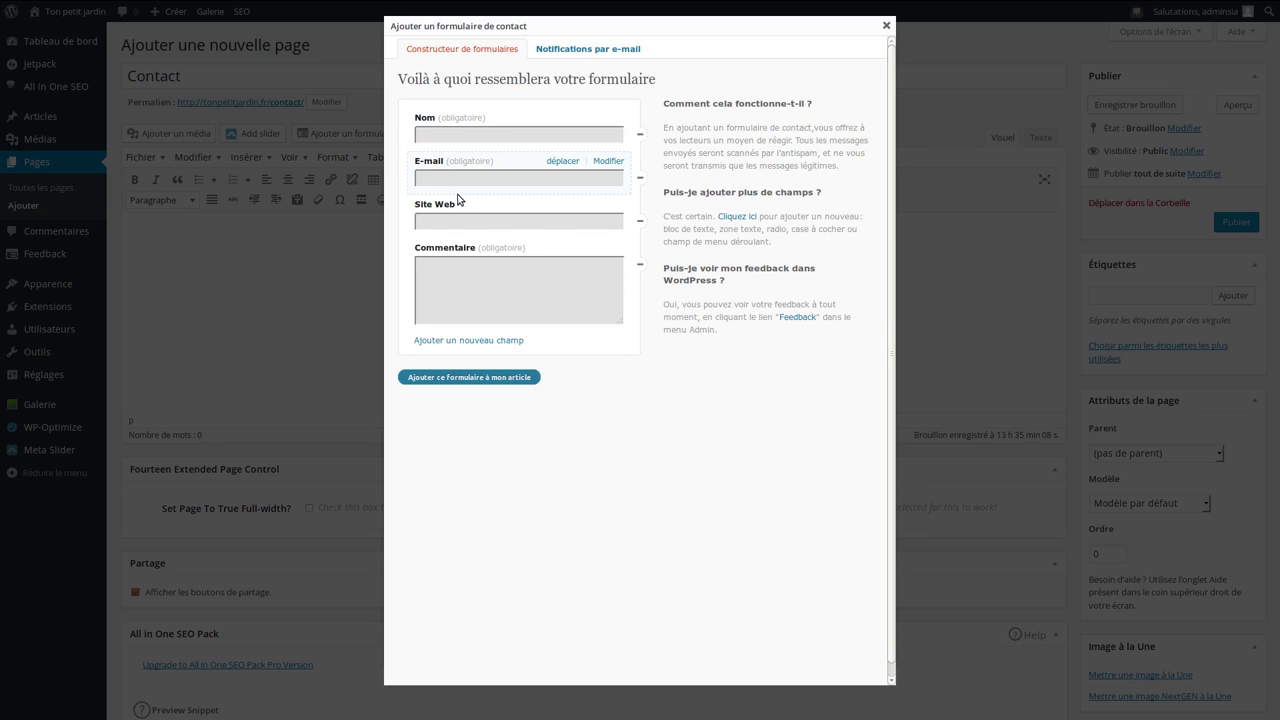
pyautogui.click(575, 55)
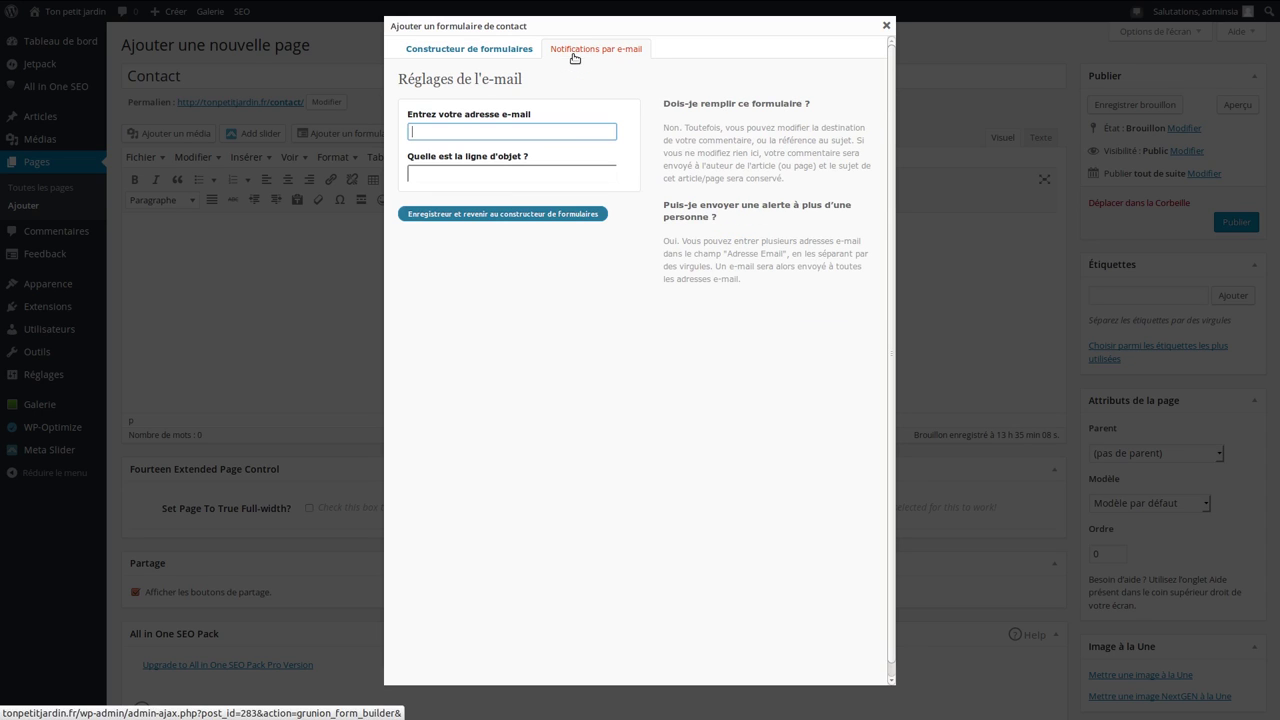
pyautogui.click(469, 175)
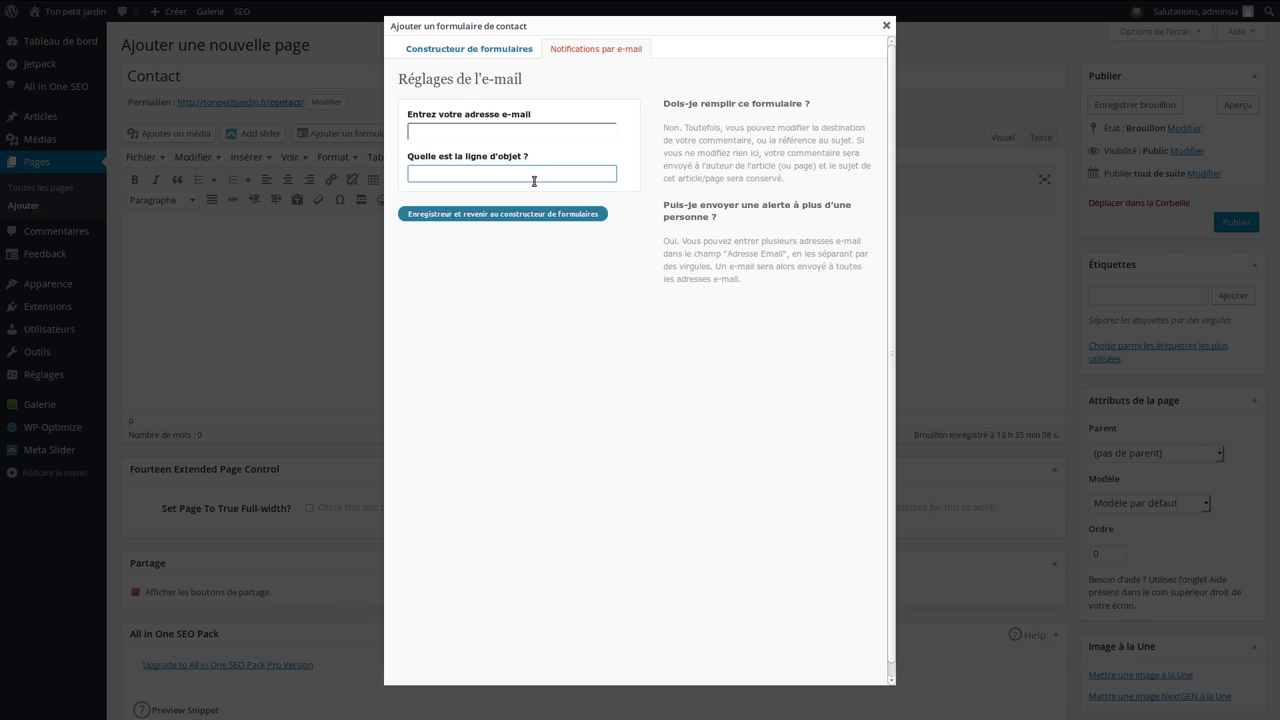
pyautogui.write("emande d'informations")
pyautogui.click(537, 134)
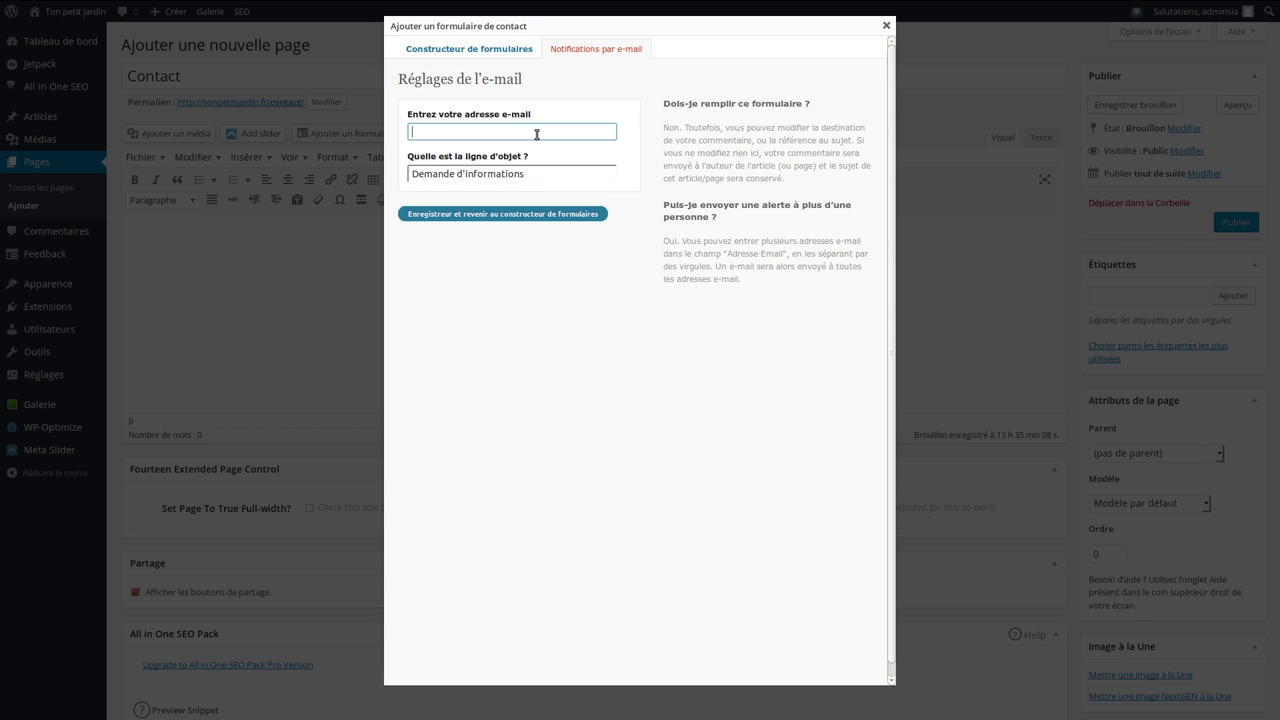
pyautogui.hotkey('ctrl', 'v')
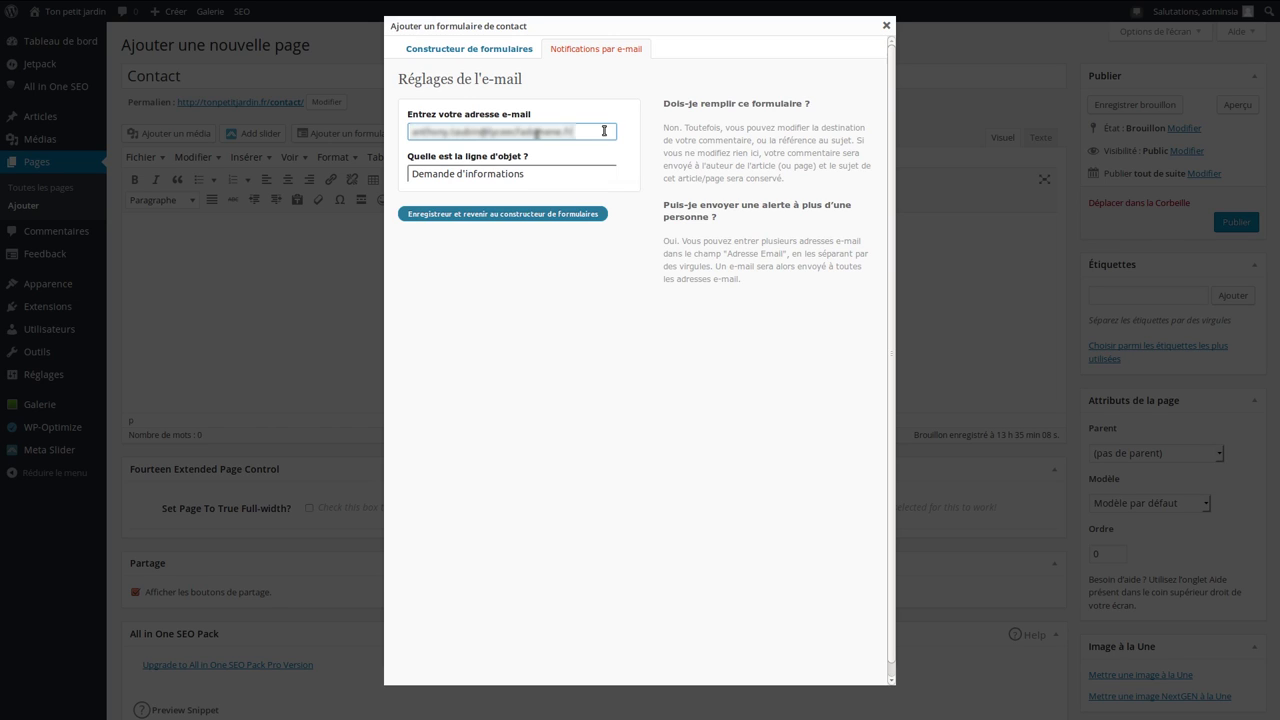
pyautogui.click(499, 53)
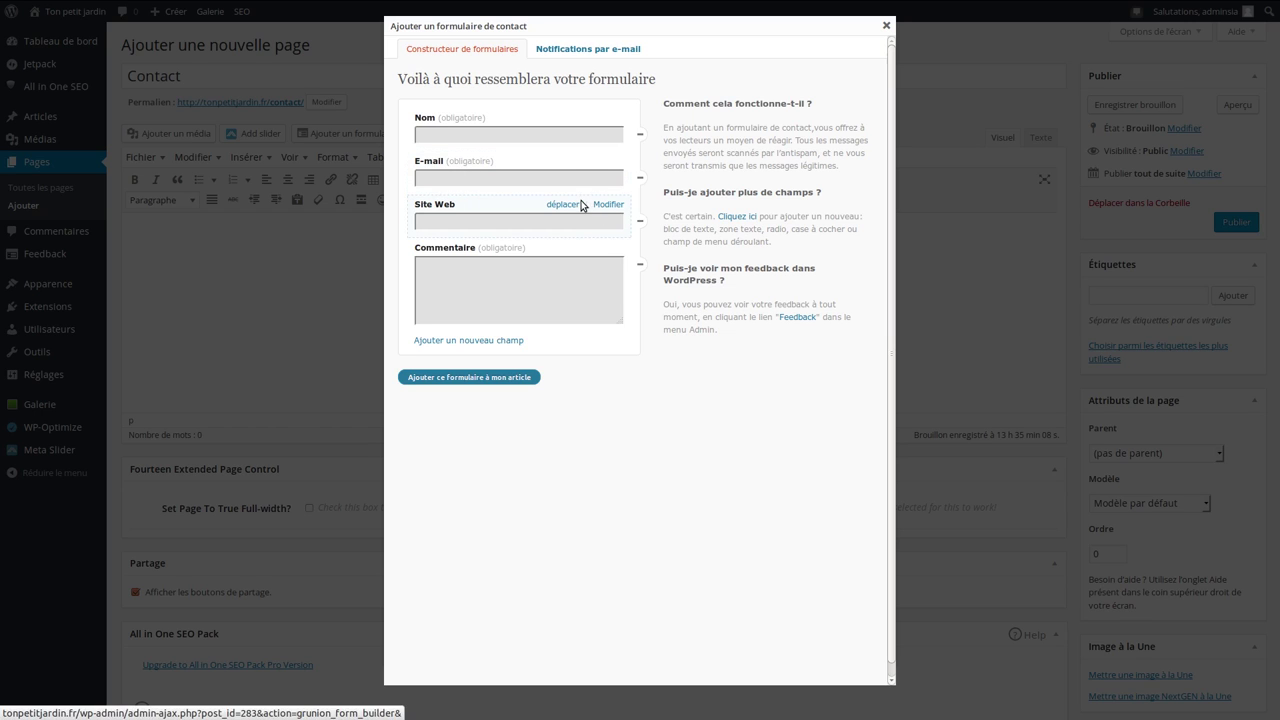
# Step: Remove the Site Web field from the form and add a new "1ère motivation" field of type Menu déroulant
pyautogui.click(640, 224)
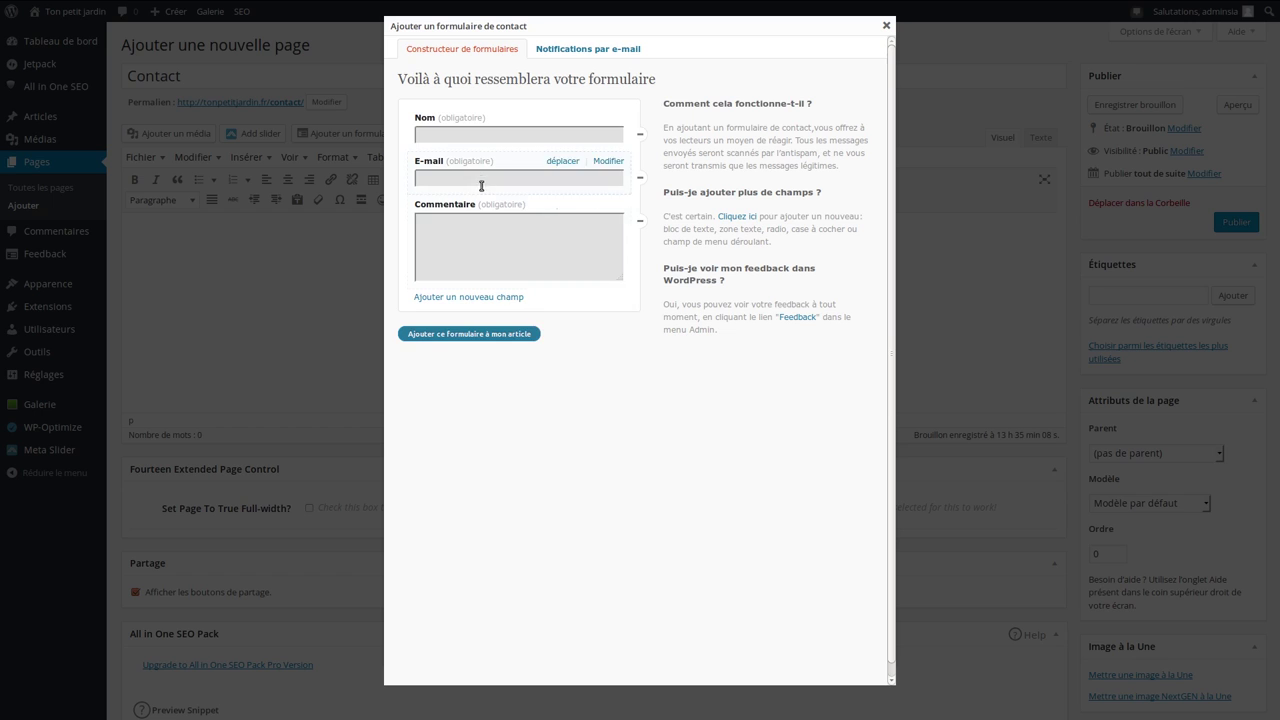
pyautogui.click(470, 297)
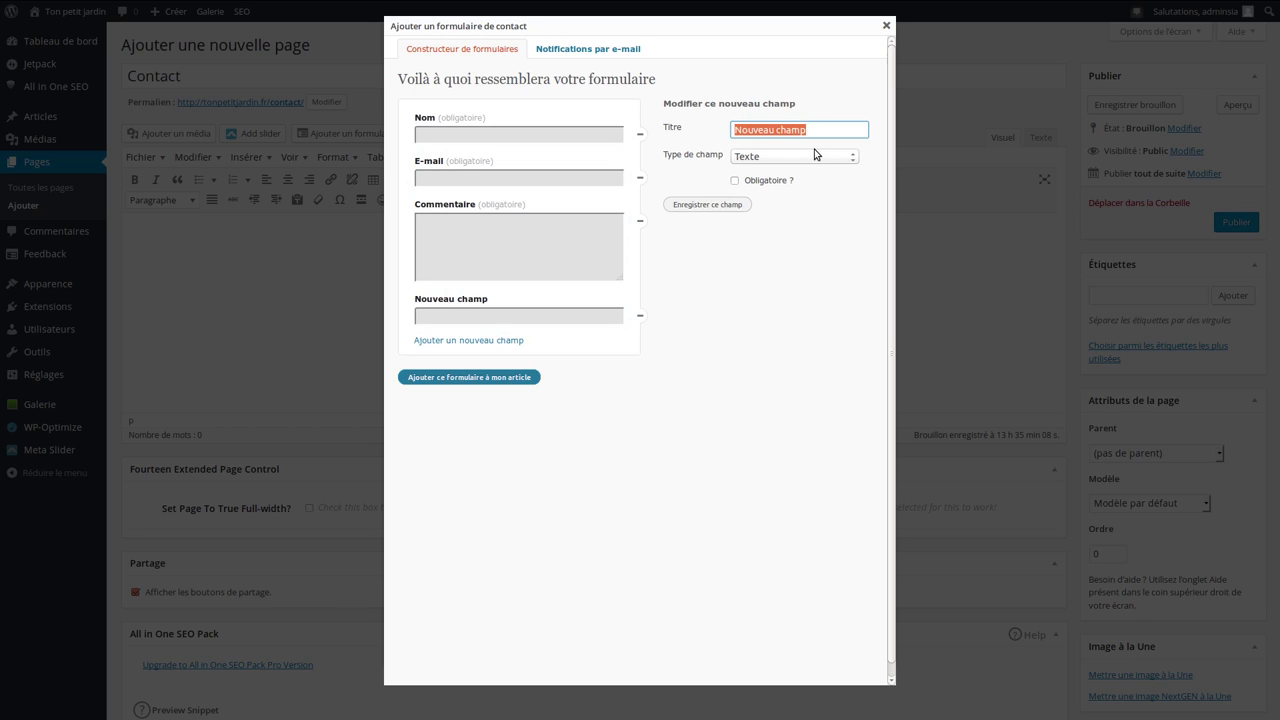
pyautogui.write('1è')
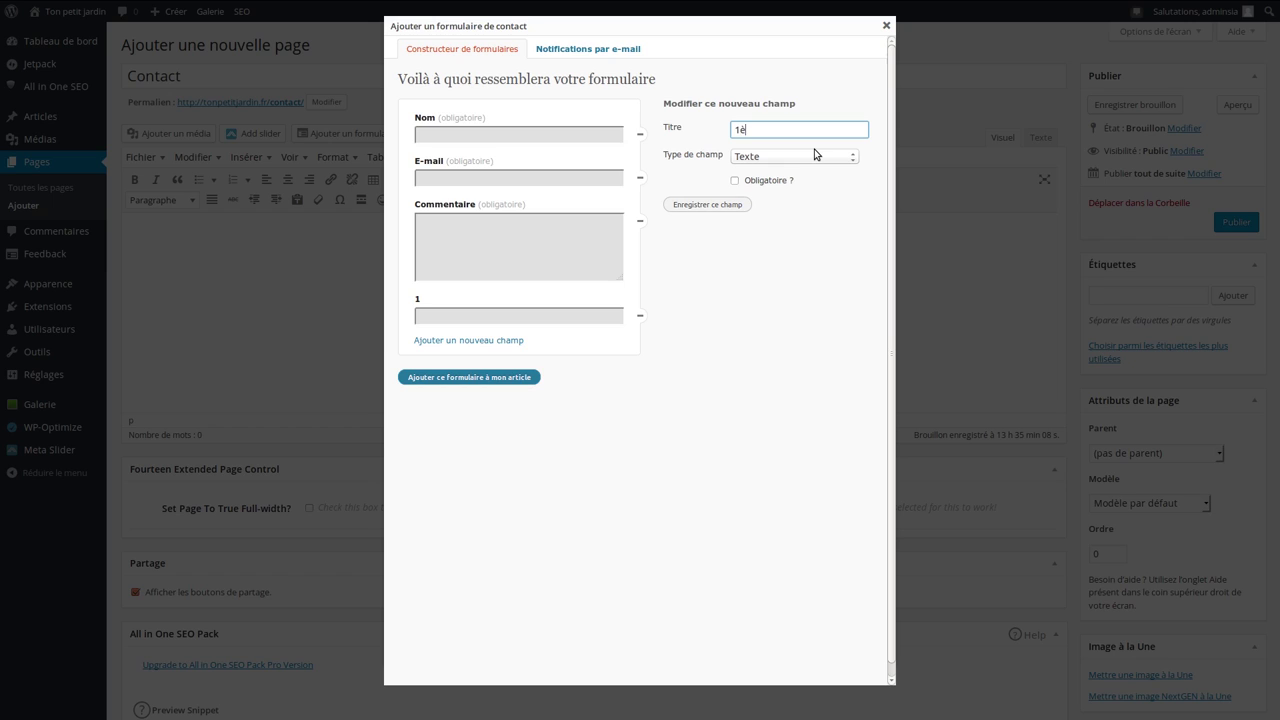
pyautogui.write('re motivation')
pyautogui.click(812, 157)
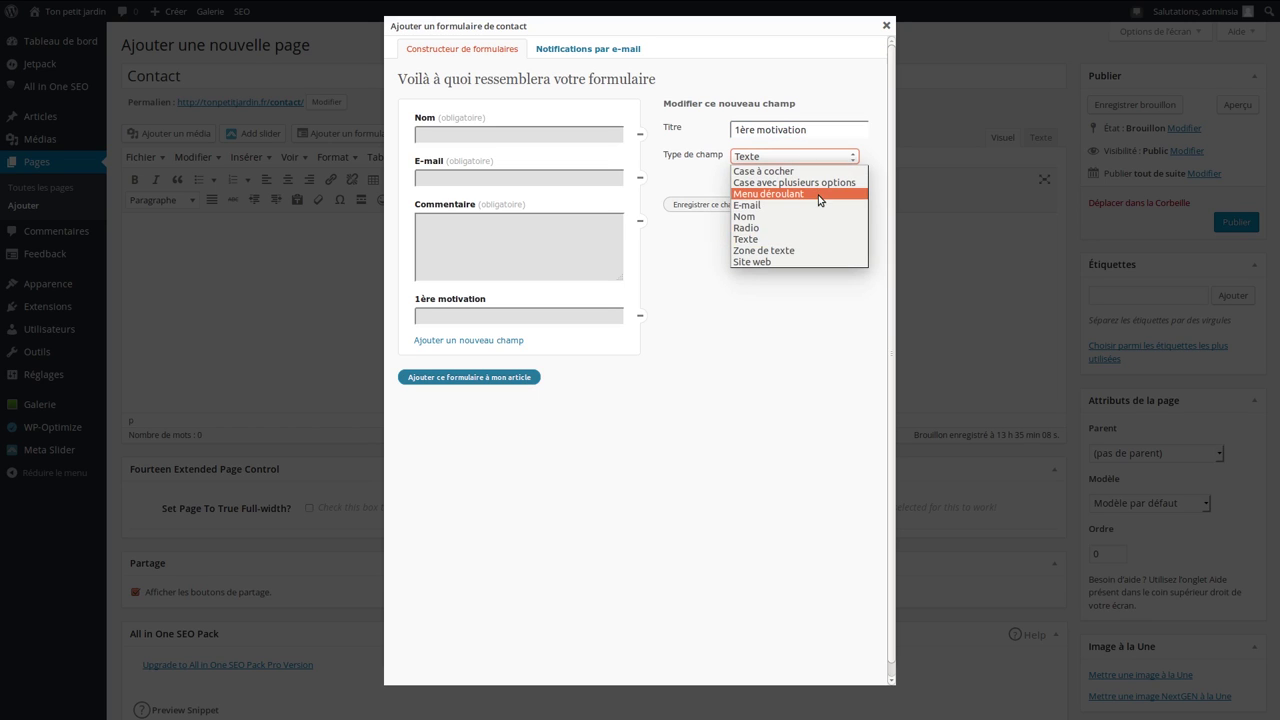
pyautogui.click(815, 194)
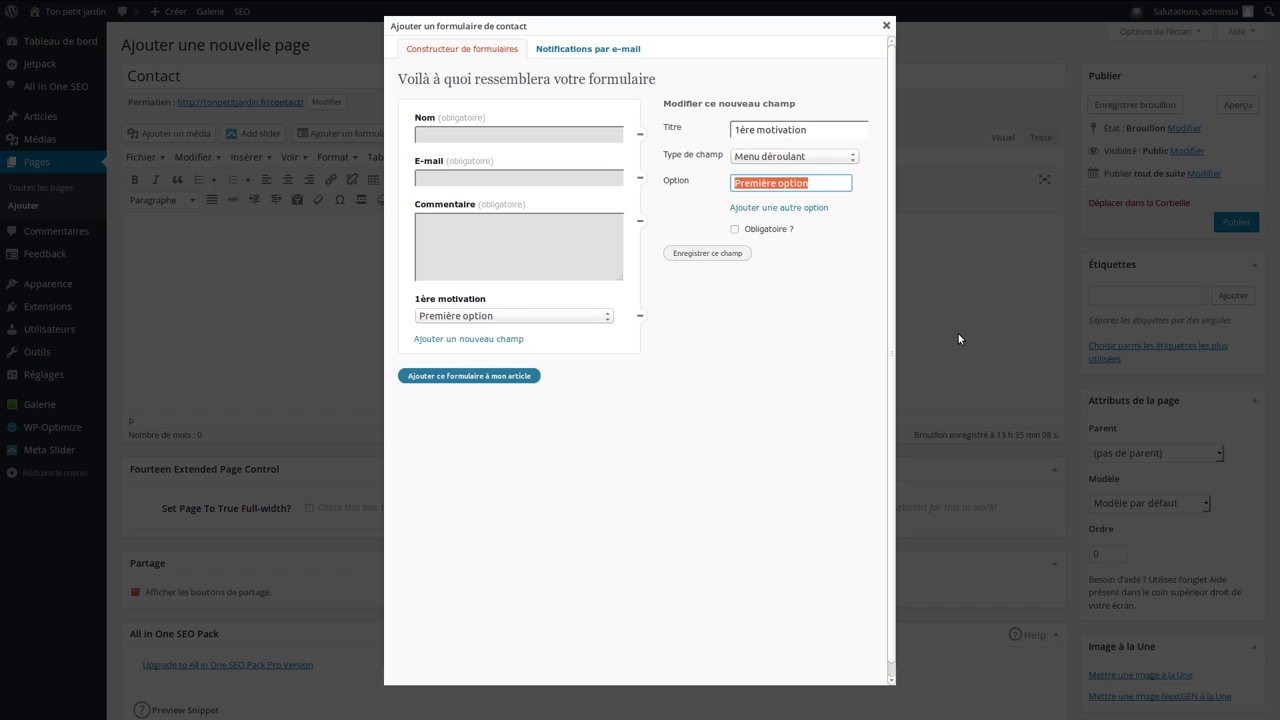
# Step: Name the first option of the 1ère motivation field "obtenir des points supplémentaires au bac"
pyautogui.write('obteir d')
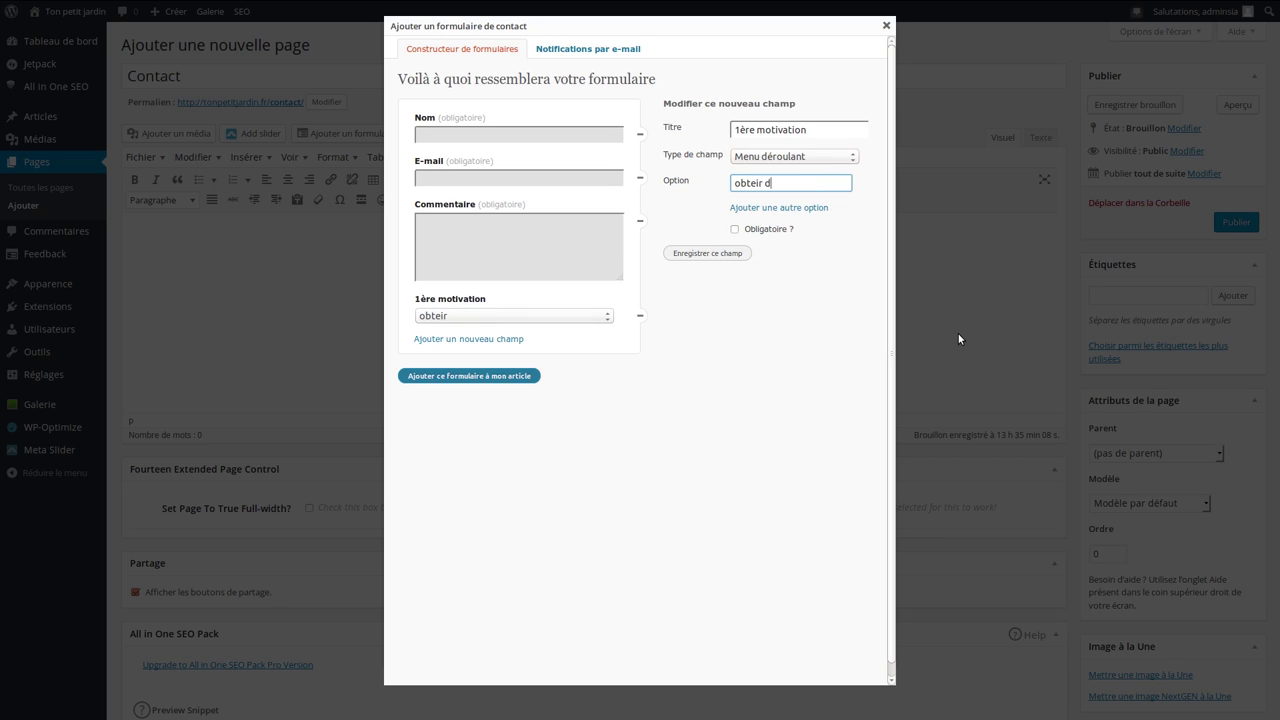
pyautogui.press('BackSpace')
pyautogui.press('BackSpace')
pyautogui.press('BackSpace')
pyautogui.press('BackSpace')
pyautogui.write('nir des points supp')
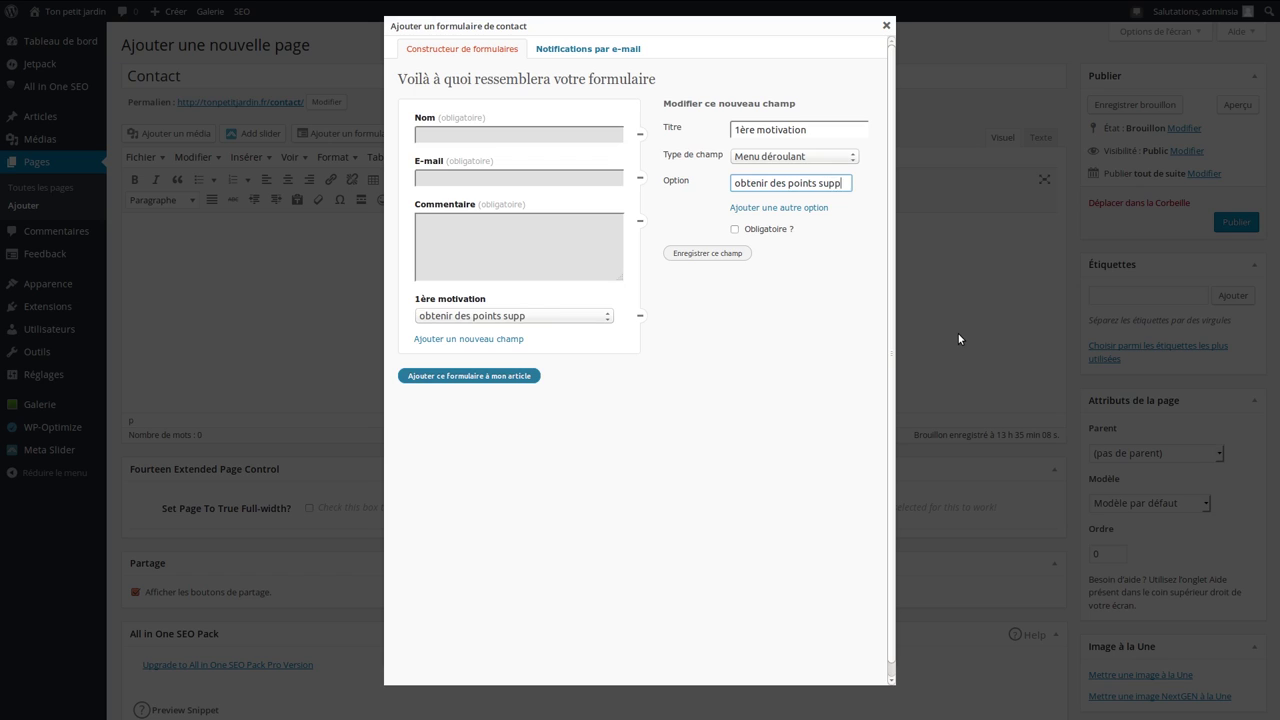
pyautogui.write('lémentaire')
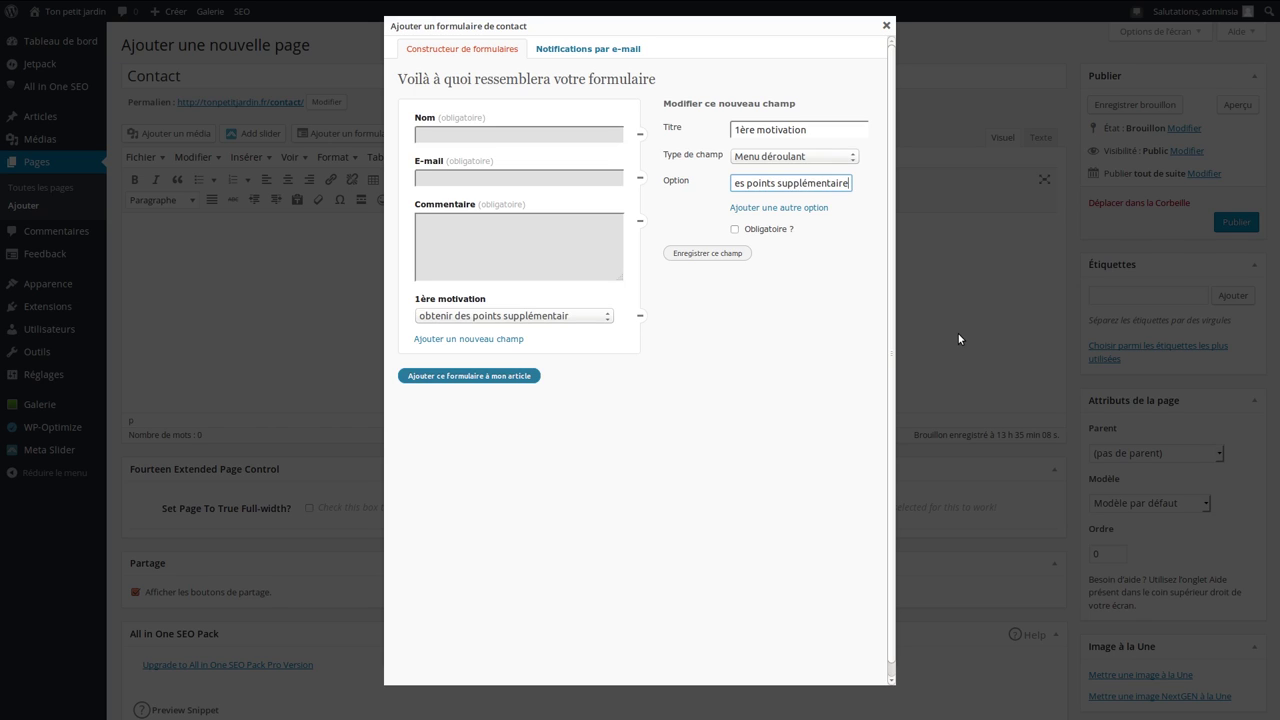
pyautogui.write('s au bac')
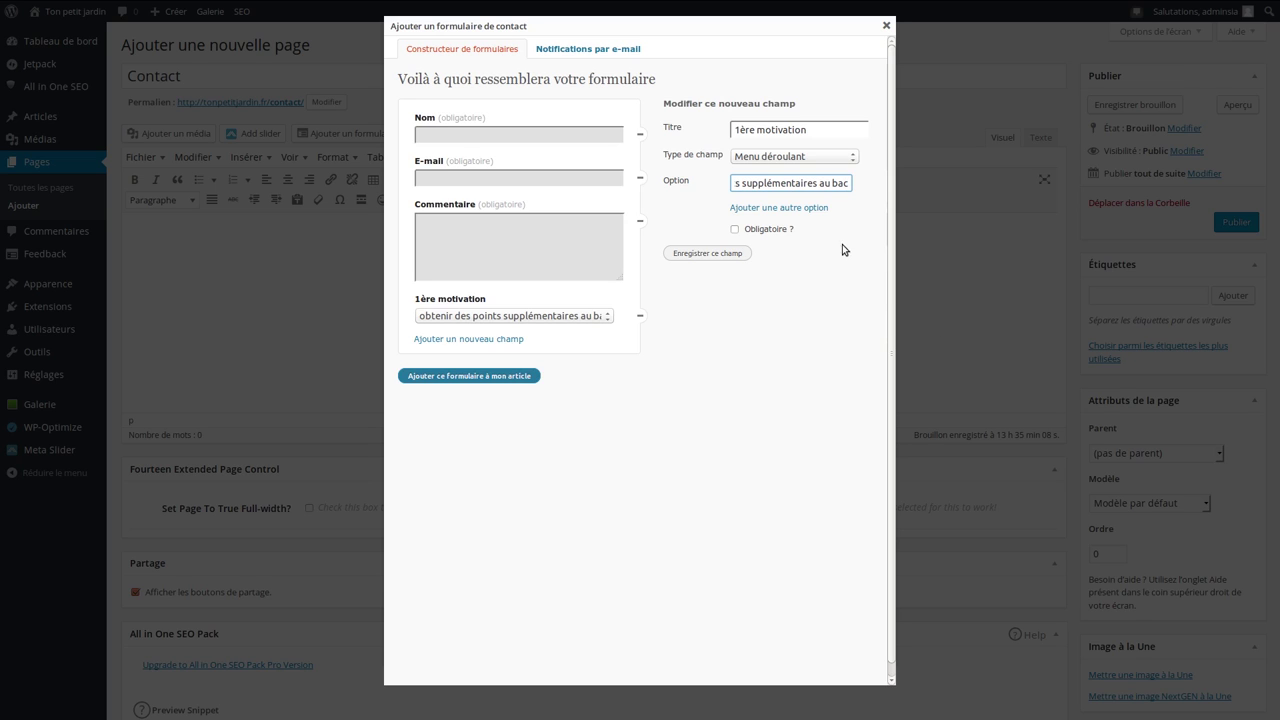
# Step: Add the options "valoriser cette compétence dans le CV", "Faire du développement WEB" and "Faire de l'infographie", make the field required and save it
pyautogui.click(818, 208)
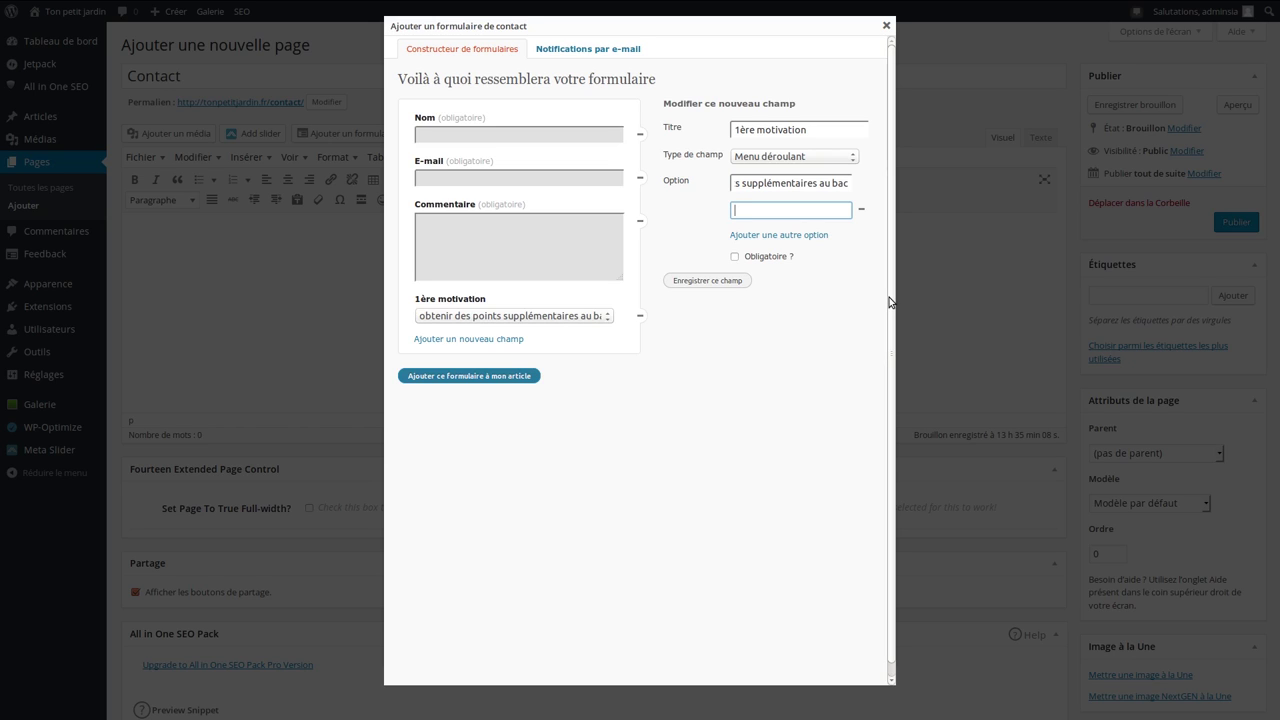
pyautogui.write('v')
pyautogui.write('aloriser cette')
pyautogui.write(' compétence dans le CV')
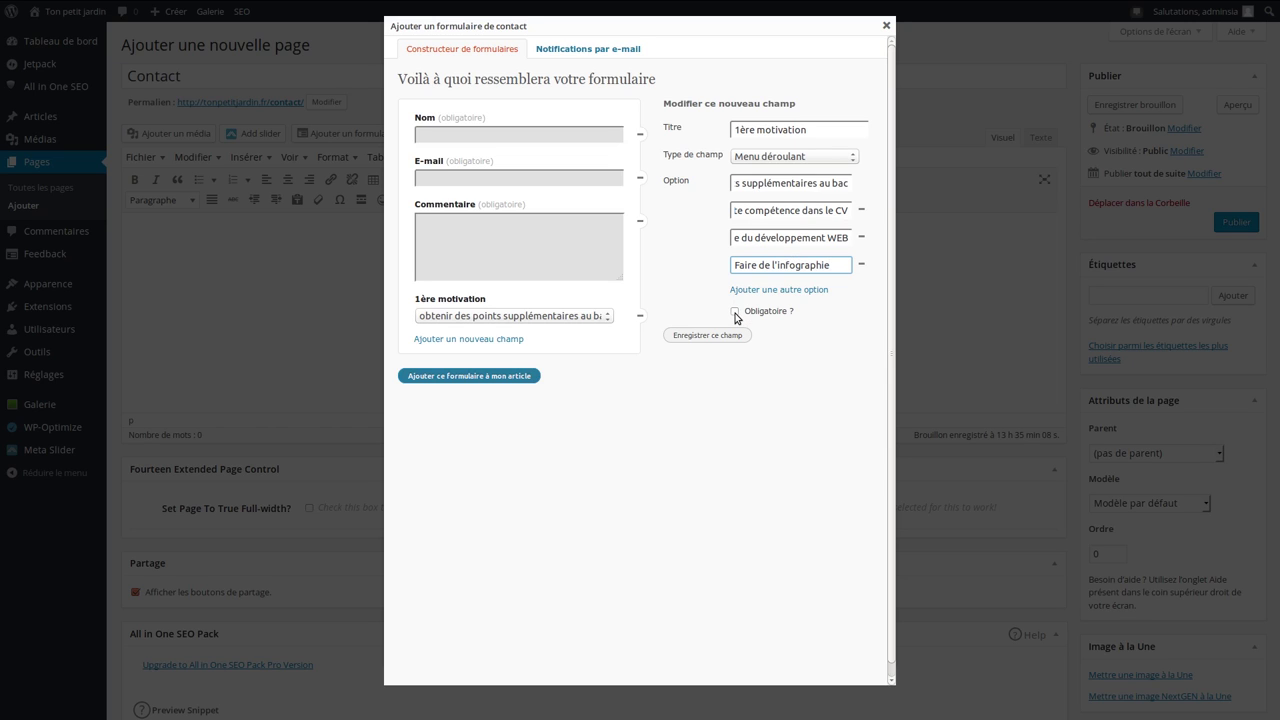
pyautogui.click(735, 312)
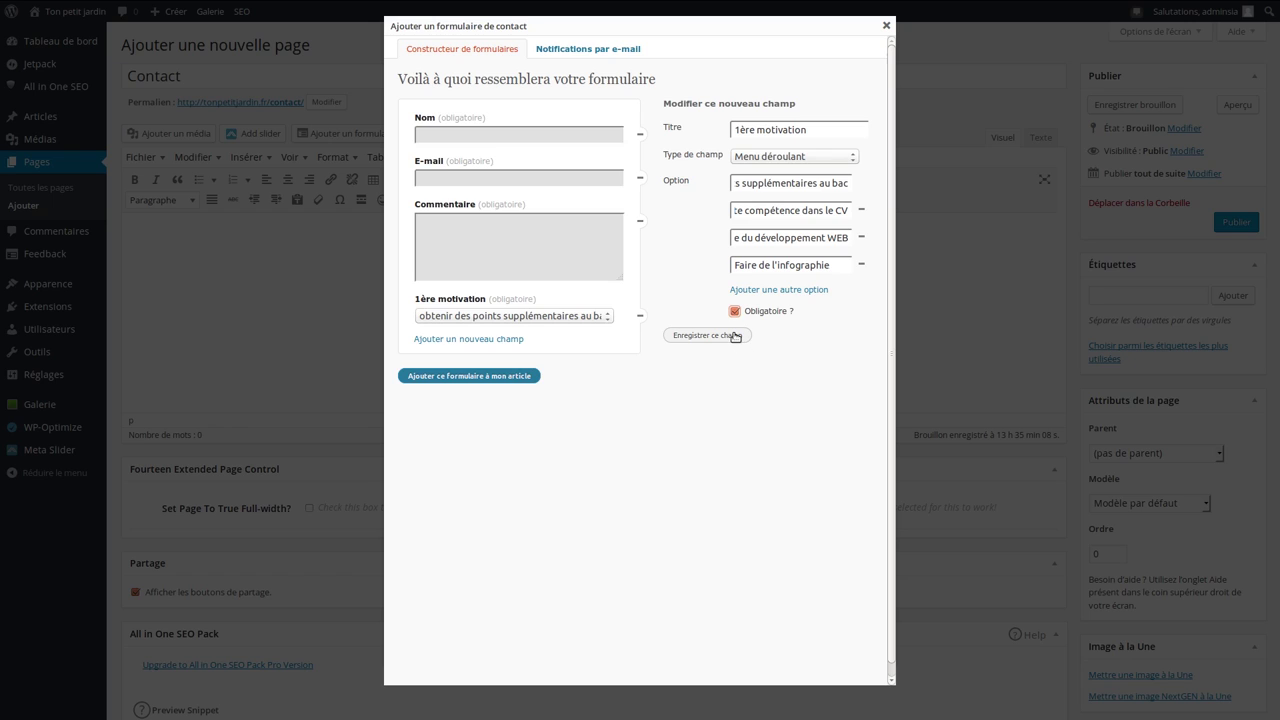
pyautogui.click(735, 336)
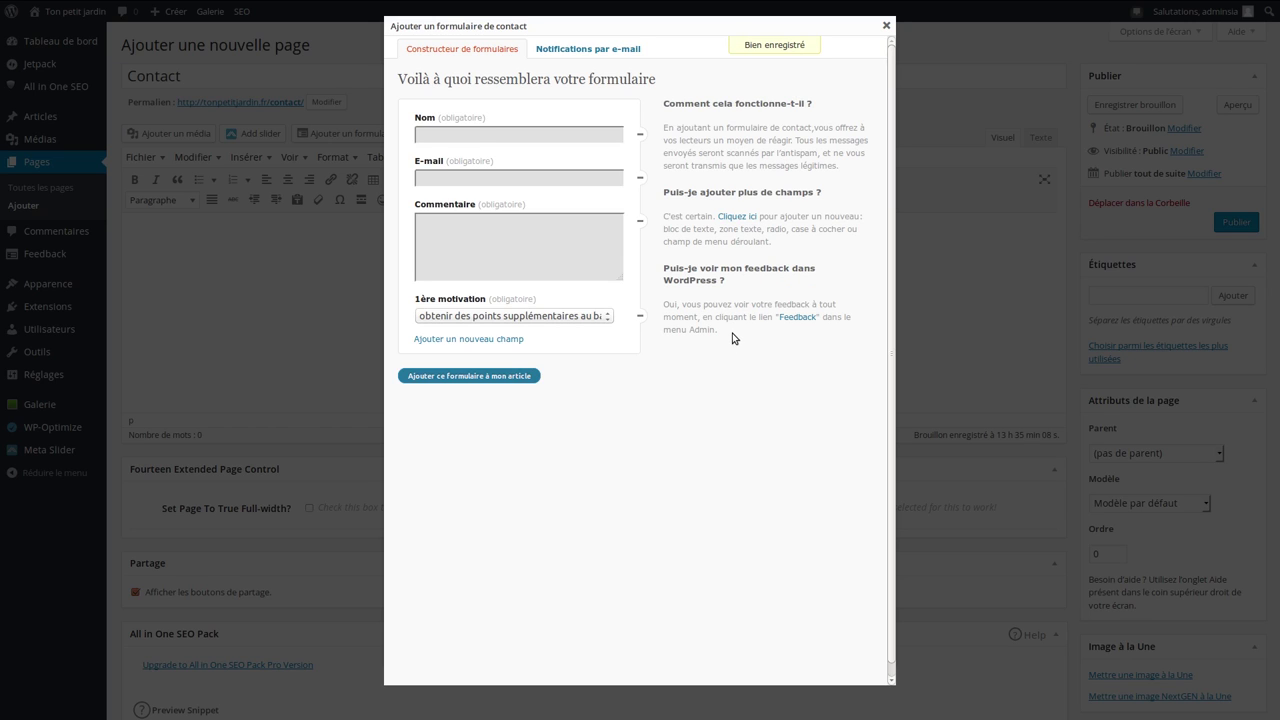
# Step: Move the 1ère motivation and 2ème motivation fields between E-mail and Commentaire in the form
pyautogui.moveTo(560, 312)
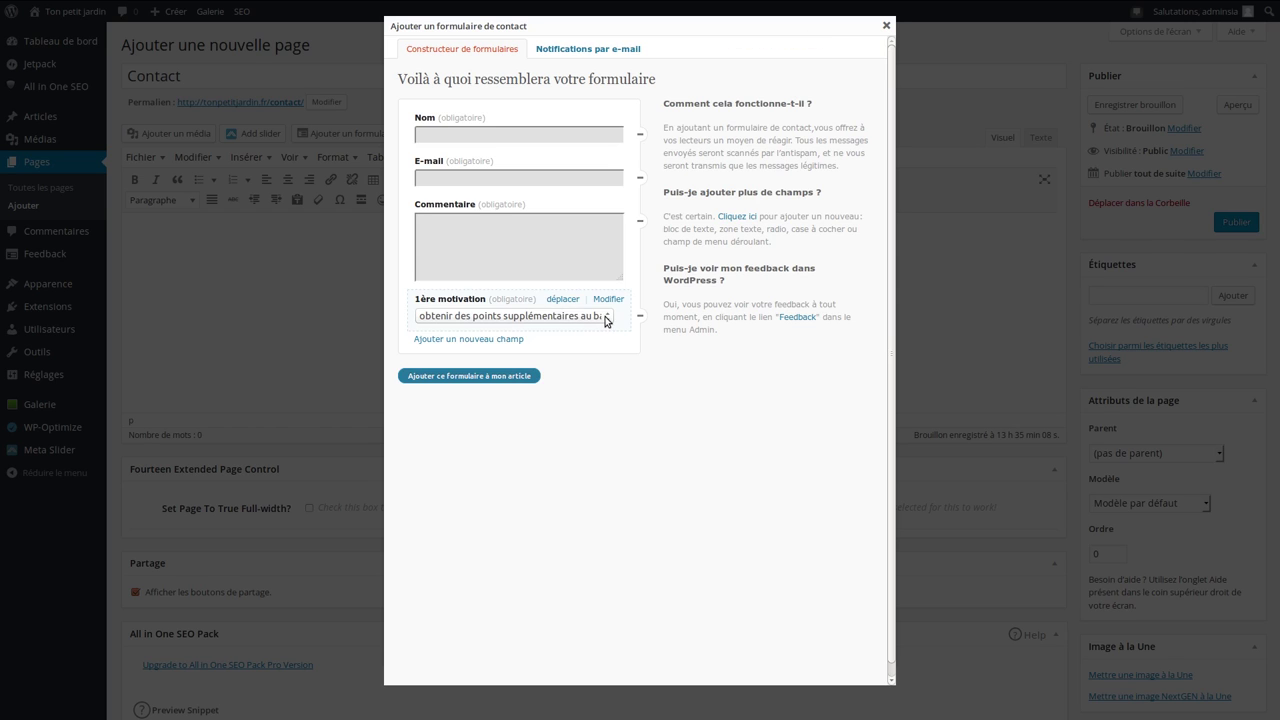
pyautogui.click(605, 316)
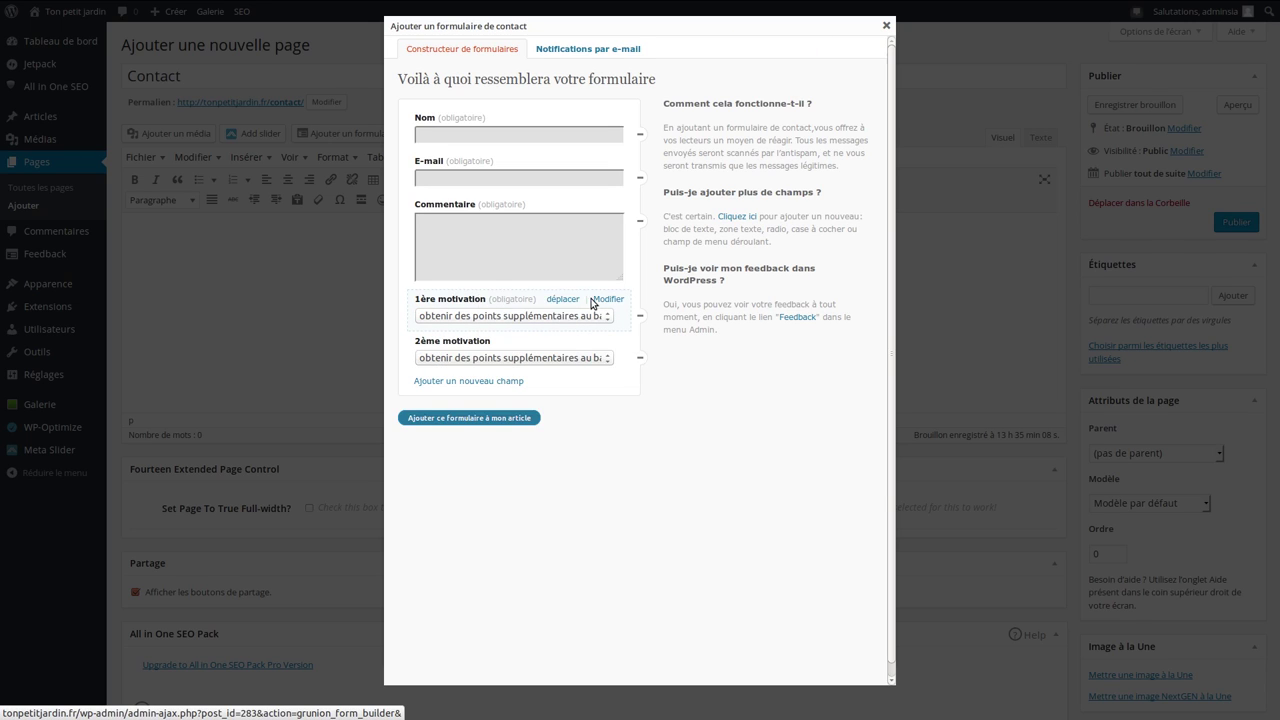
pyautogui.moveTo(576, 300); pyautogui.dragTo(595, 215)
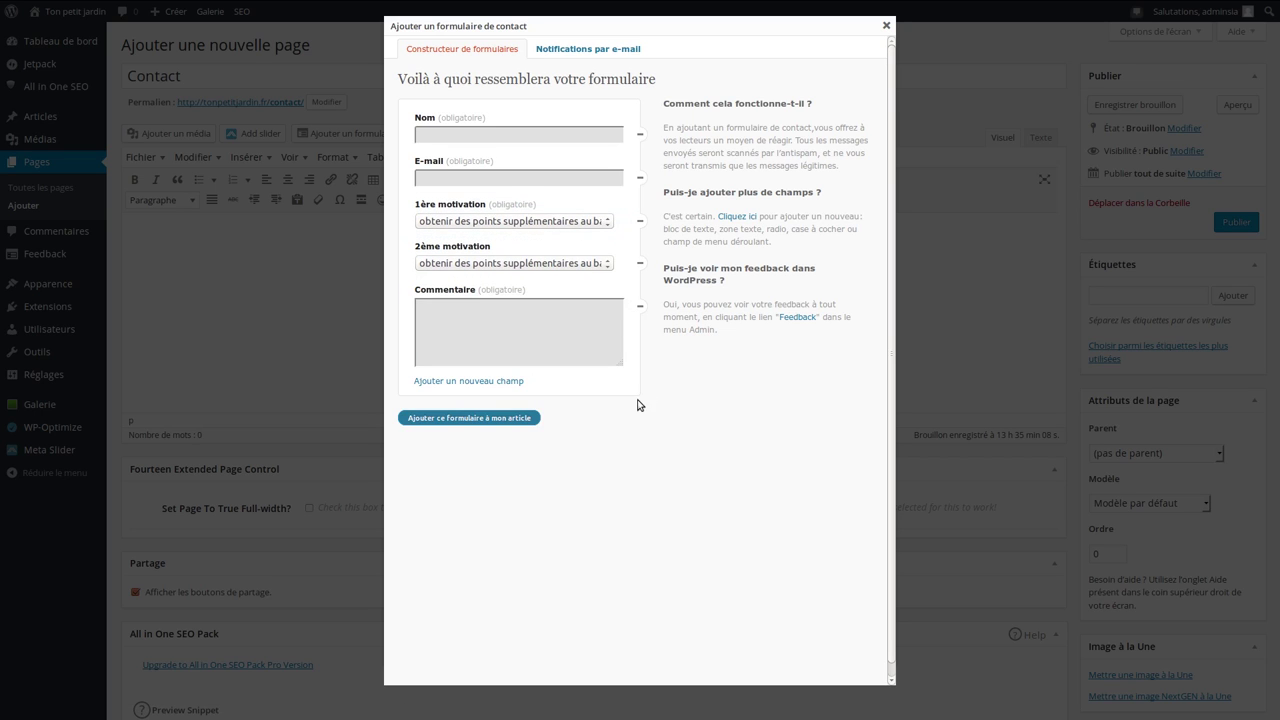
# Step: Rename the Commentaire field as "Message", save it and insert the finished form into the page
pyautogui.moveTo(474, 297)
pyautogui.click(607, 290)
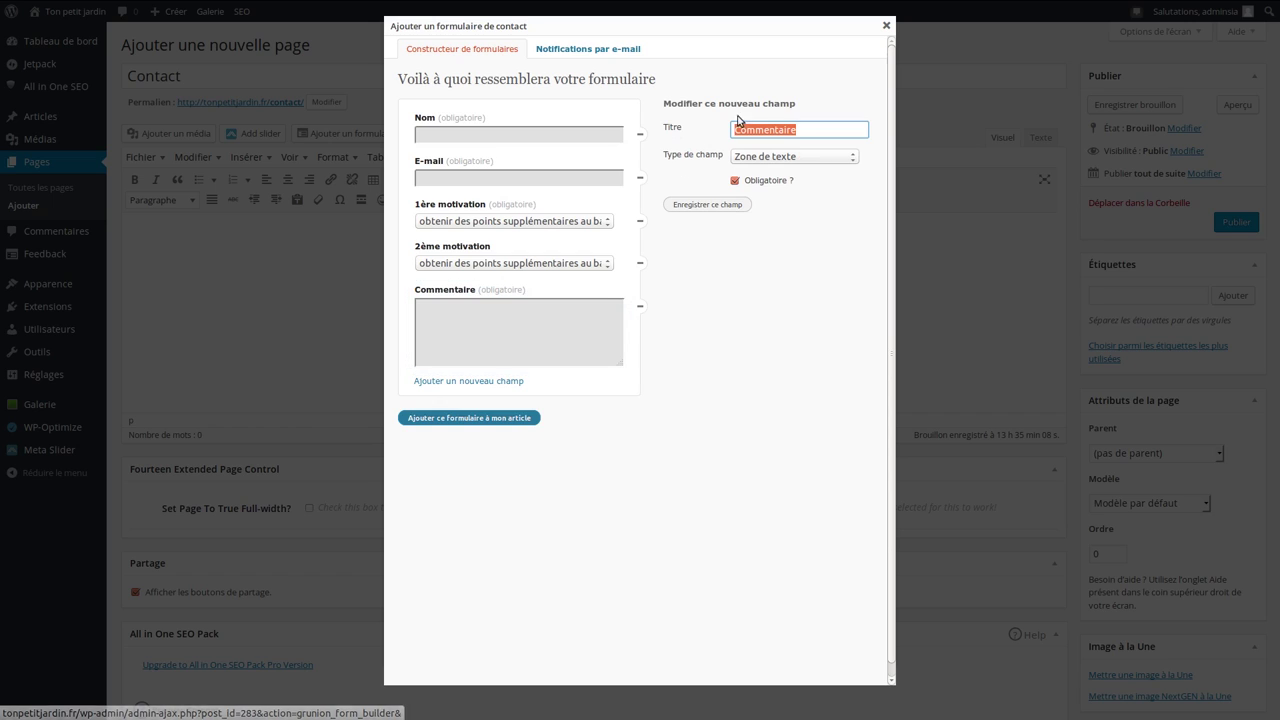
pyautogui.write('Message')
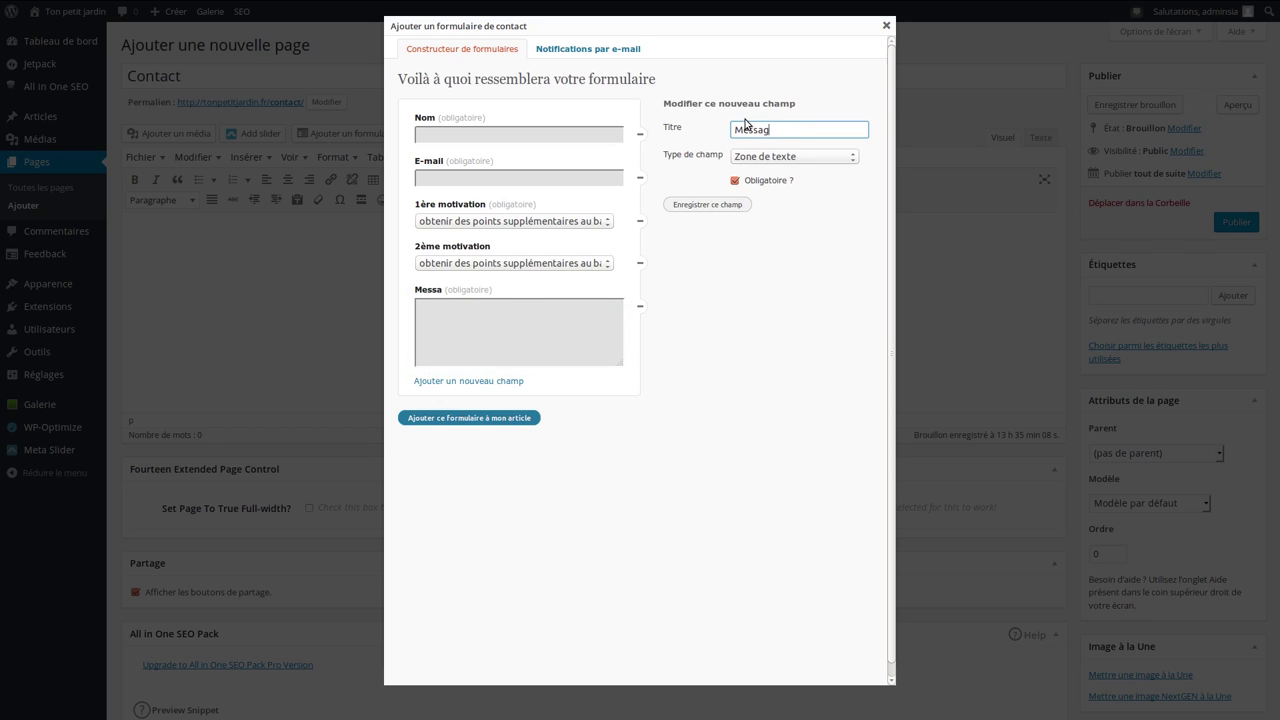
pyautogui.click(717, 205)
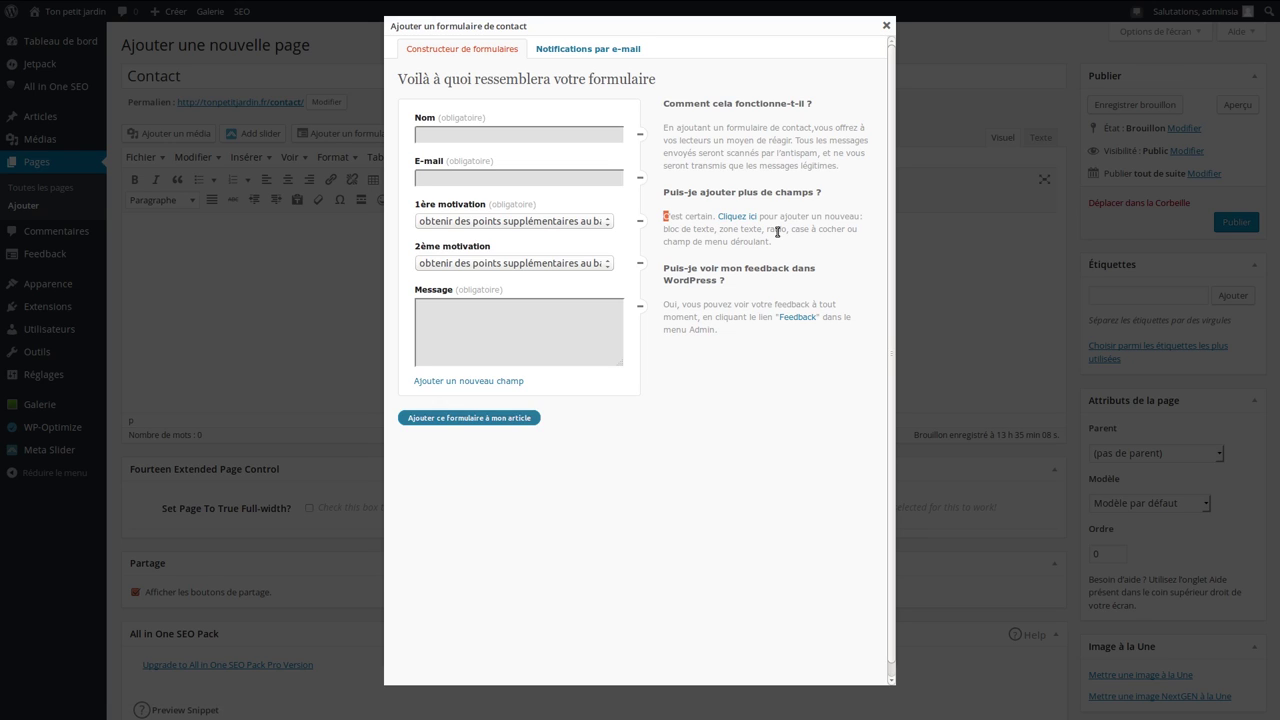
pyautogui.click(504, 418)
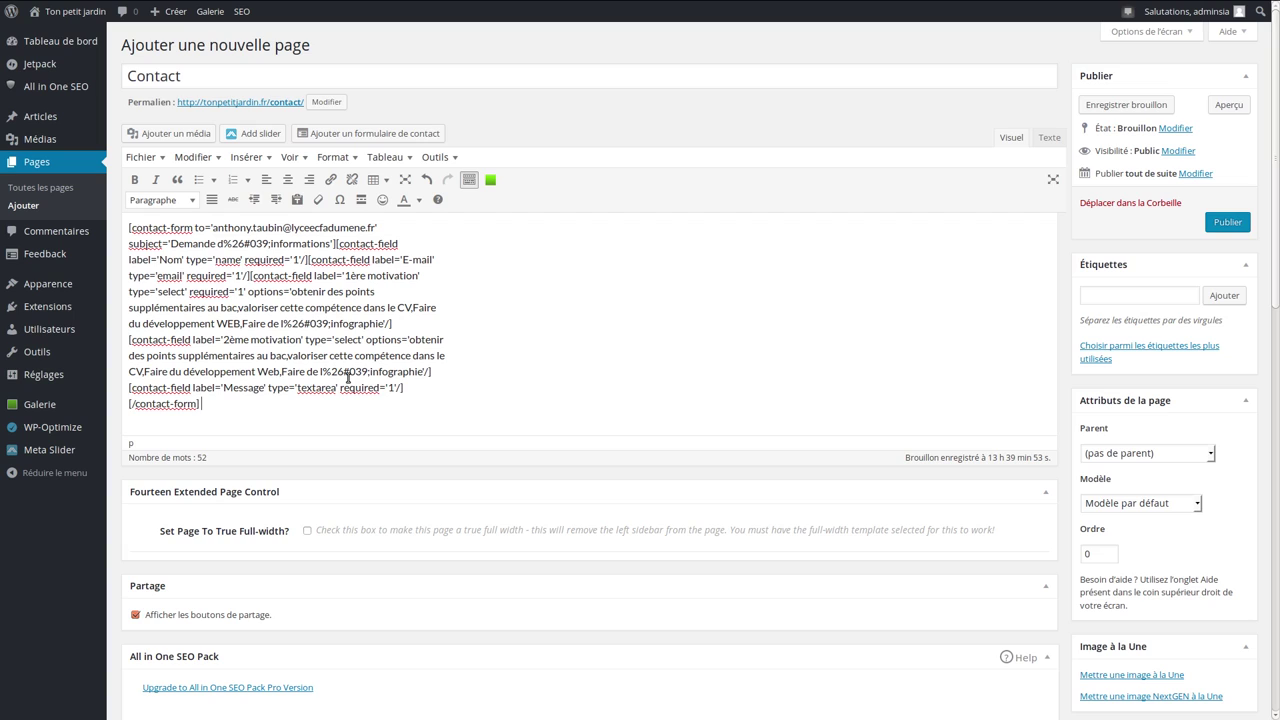
# Step: Change the page title to "Es-tu intéressé par l'enseignement facultatif webmarketing ?"
pyautogui.click(229, 74)
pyautogui.moveTo(178, 76); pyautogui.dragTo(123, 84)
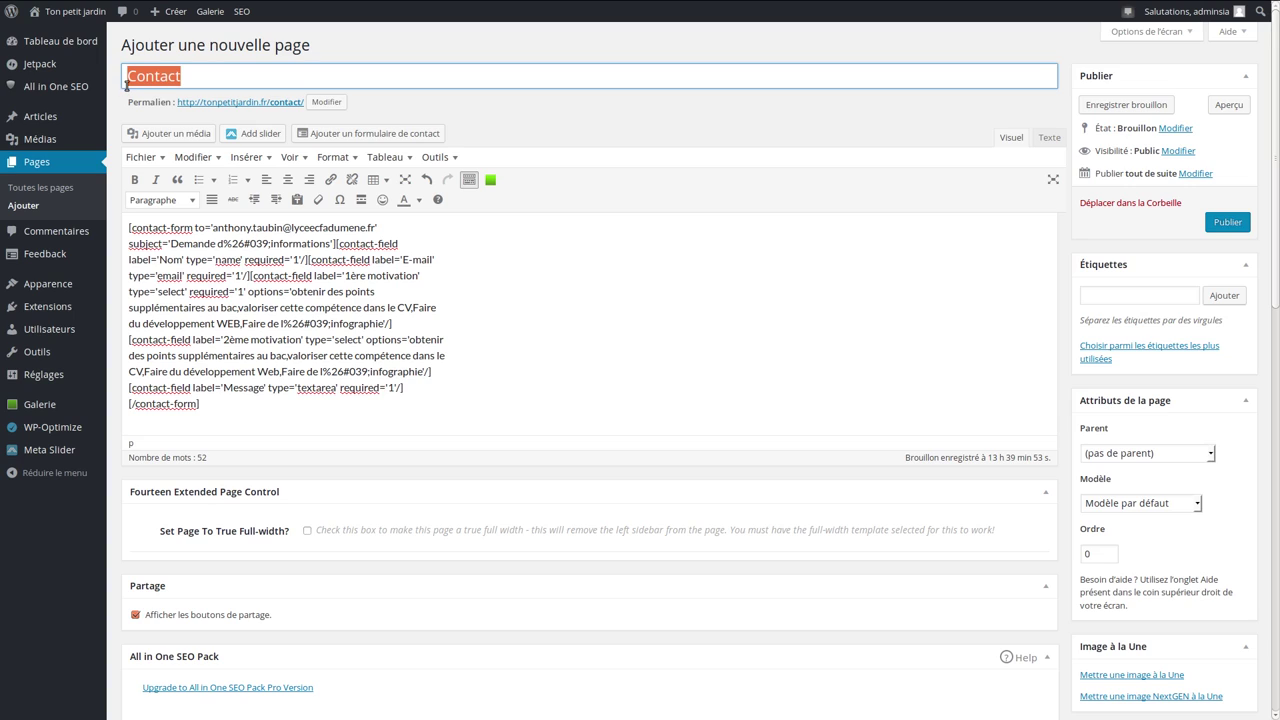
pyautogui.write('Es-tu int')
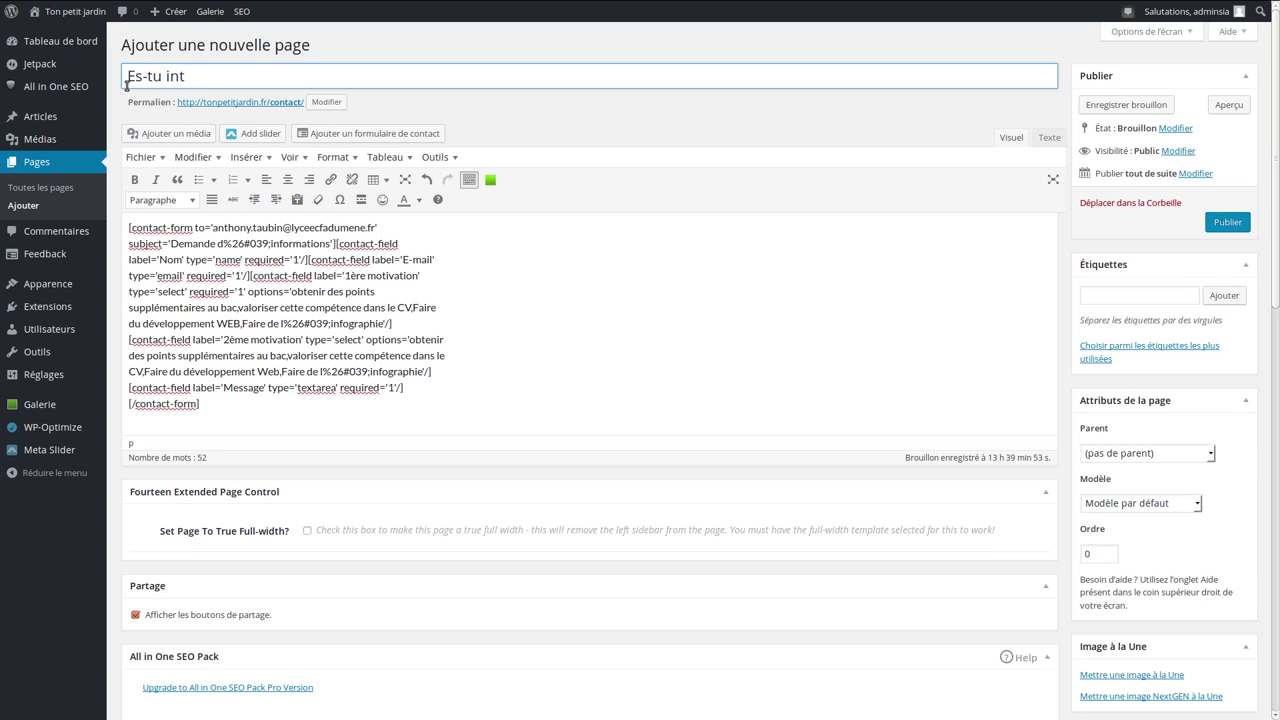
pyautogui.write("éressé par l'enseignem")
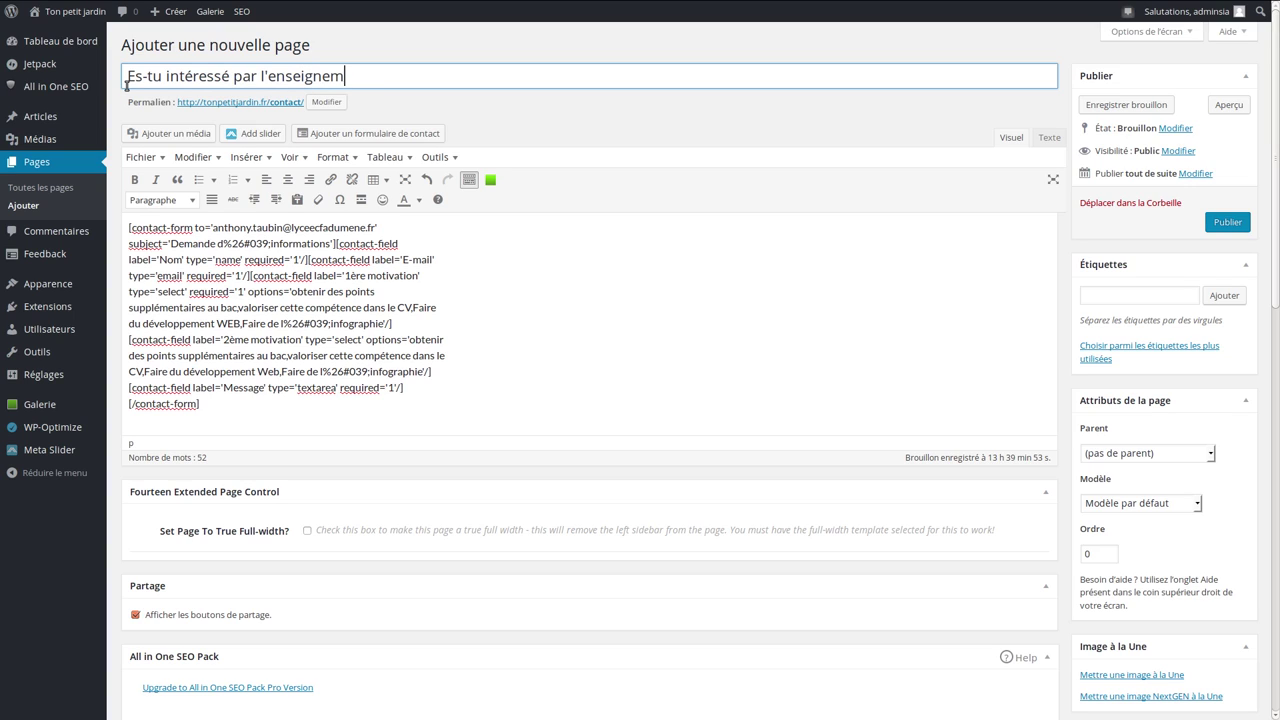
pyautogui.write('ent facultatif we')
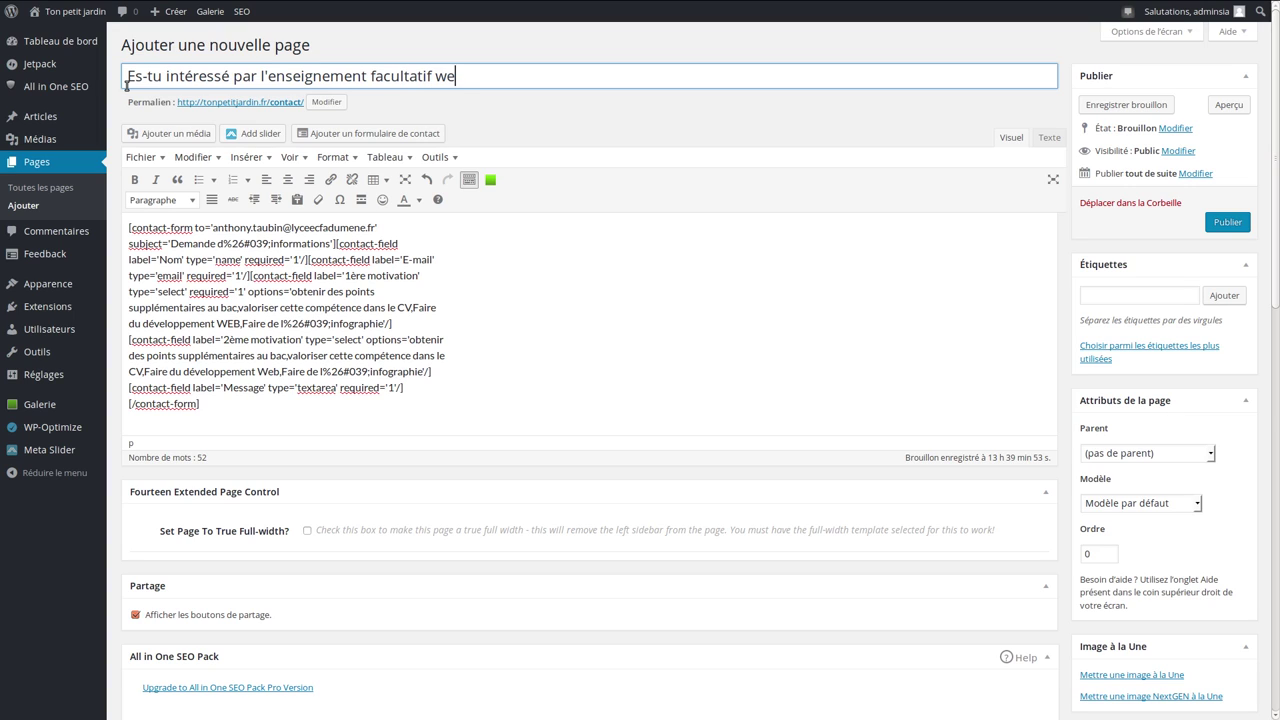
pyautogui.write('bmarketing ?')
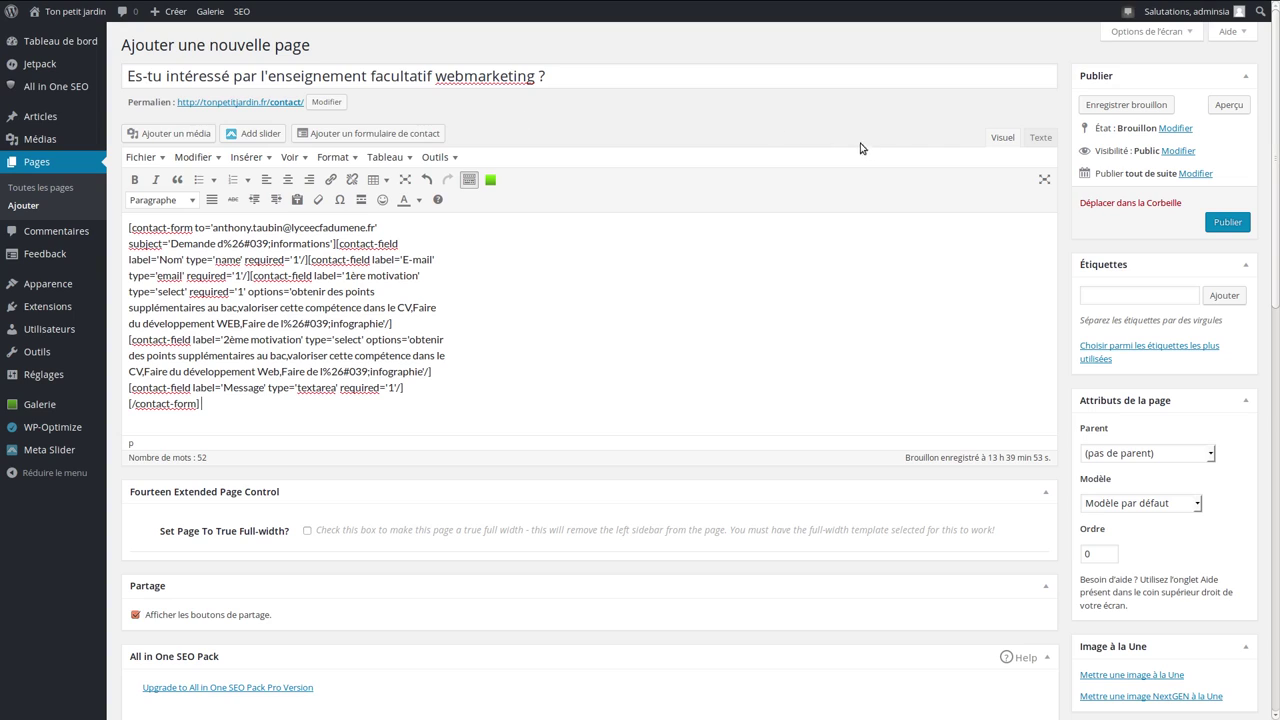
# Step: Publish the page and view it on the site, checking the choices offered by the 1ère motivation list
pyautogui.click(1227, 221)
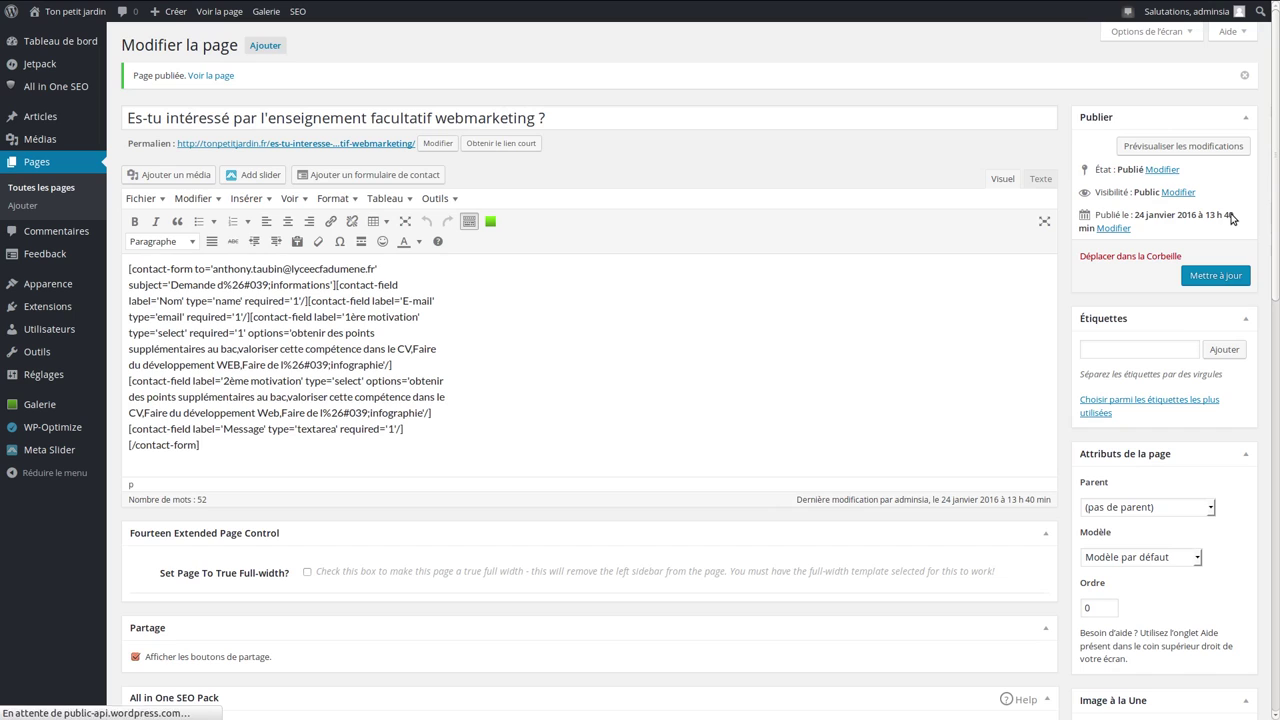
pyautogui.click(200, 80)
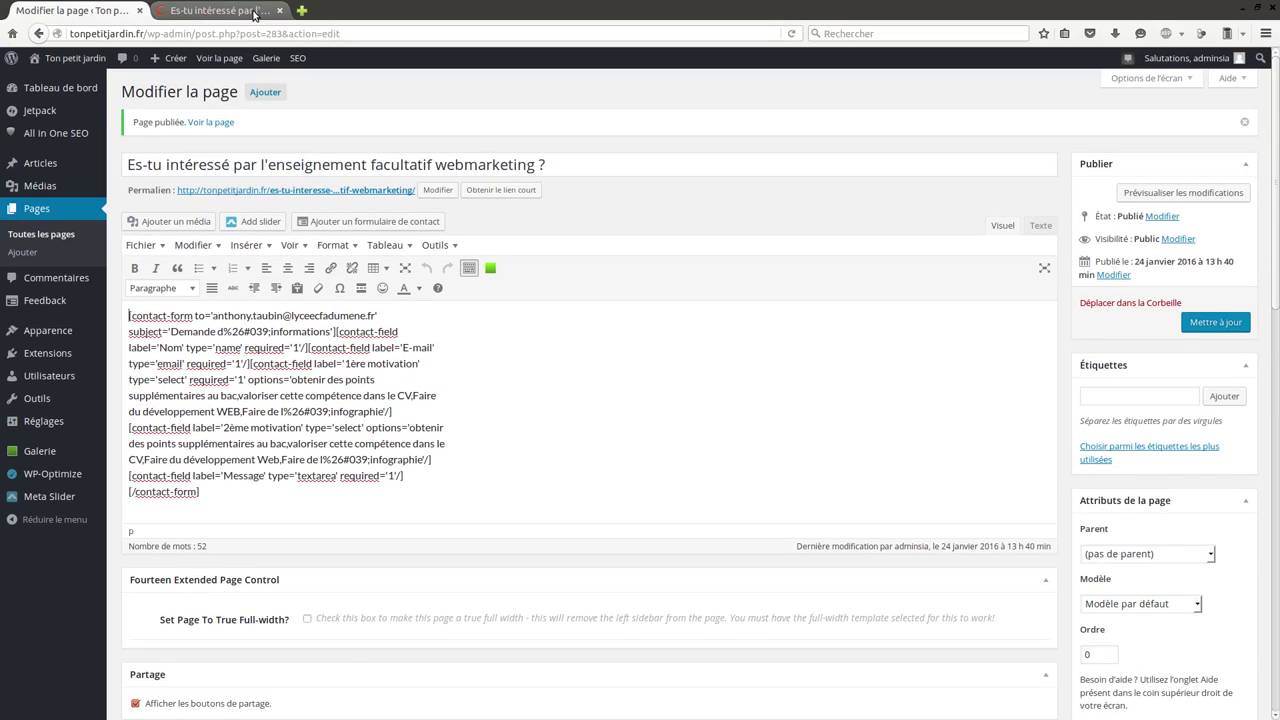
pyautogui.click(252, 11)
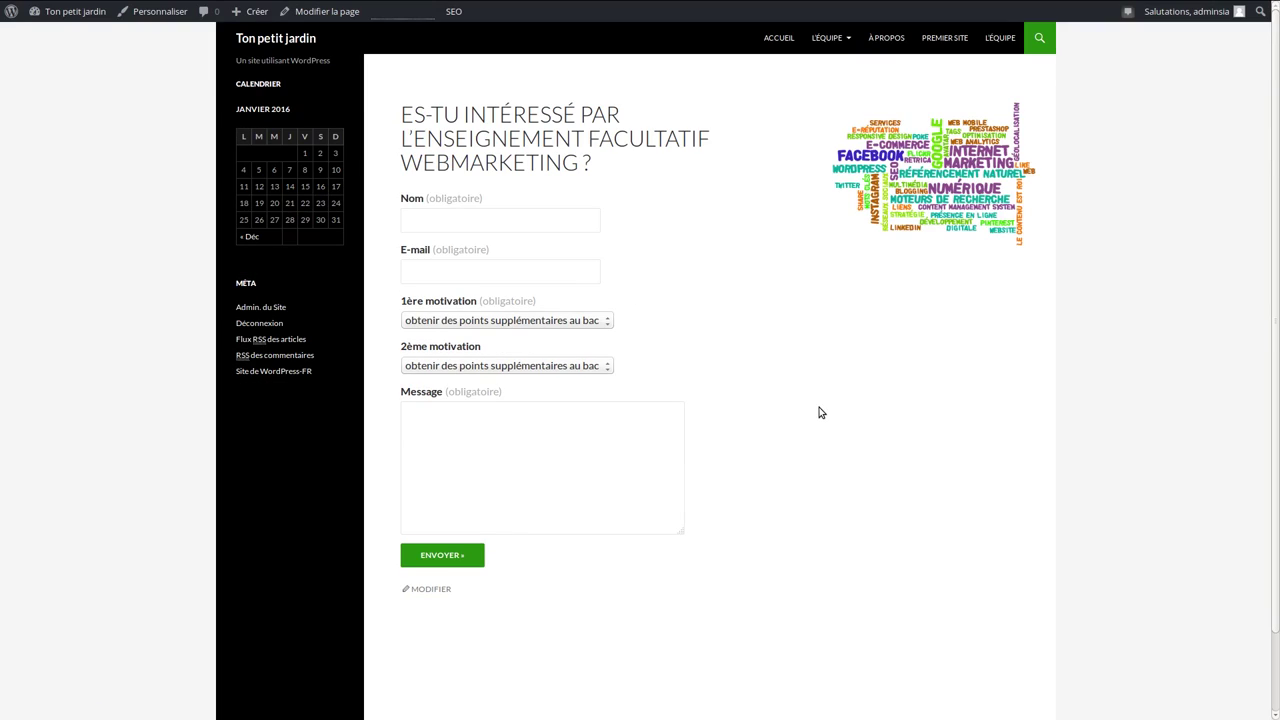
pyautogui.click(607, 321)
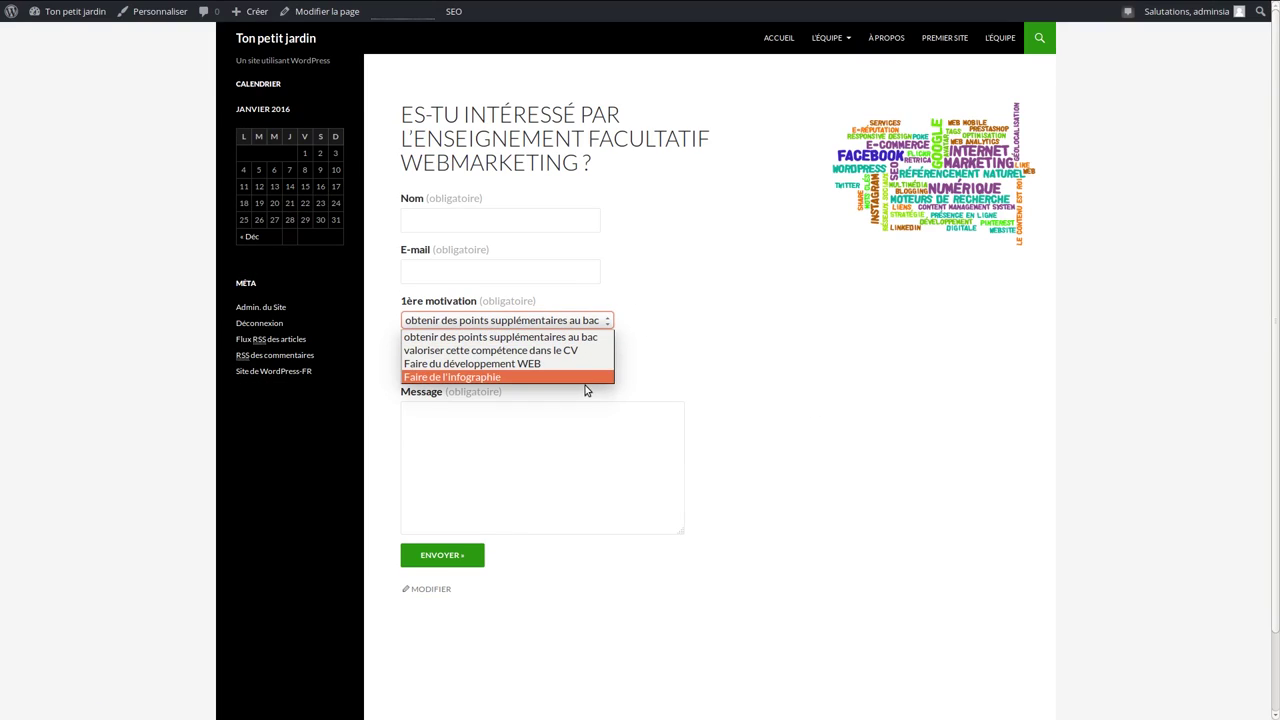
pyautogui.click(646, 309)
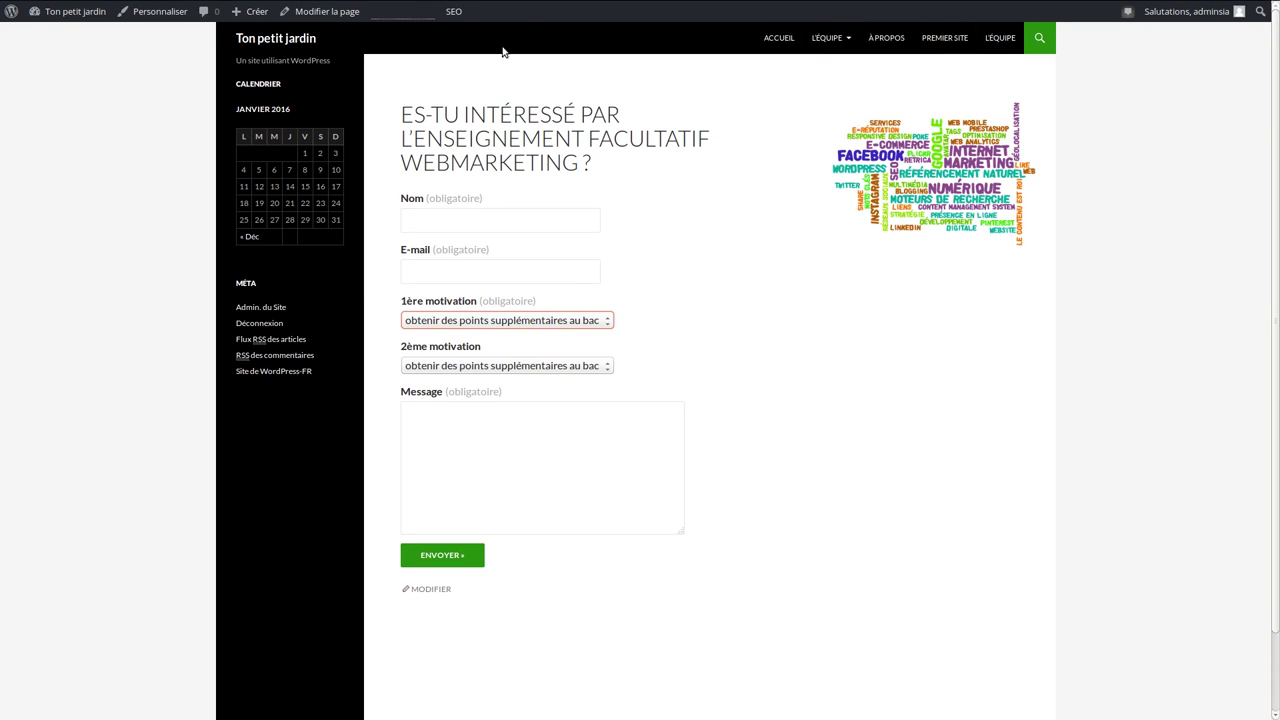
# Step: Add the page "Es-tu intéressé par l'enseignement facultatif webmarketing ?" to the Principal menu, reviewing the Articles, Liens personnalisés and Catégories sources
pyautogui.click(97, 10)
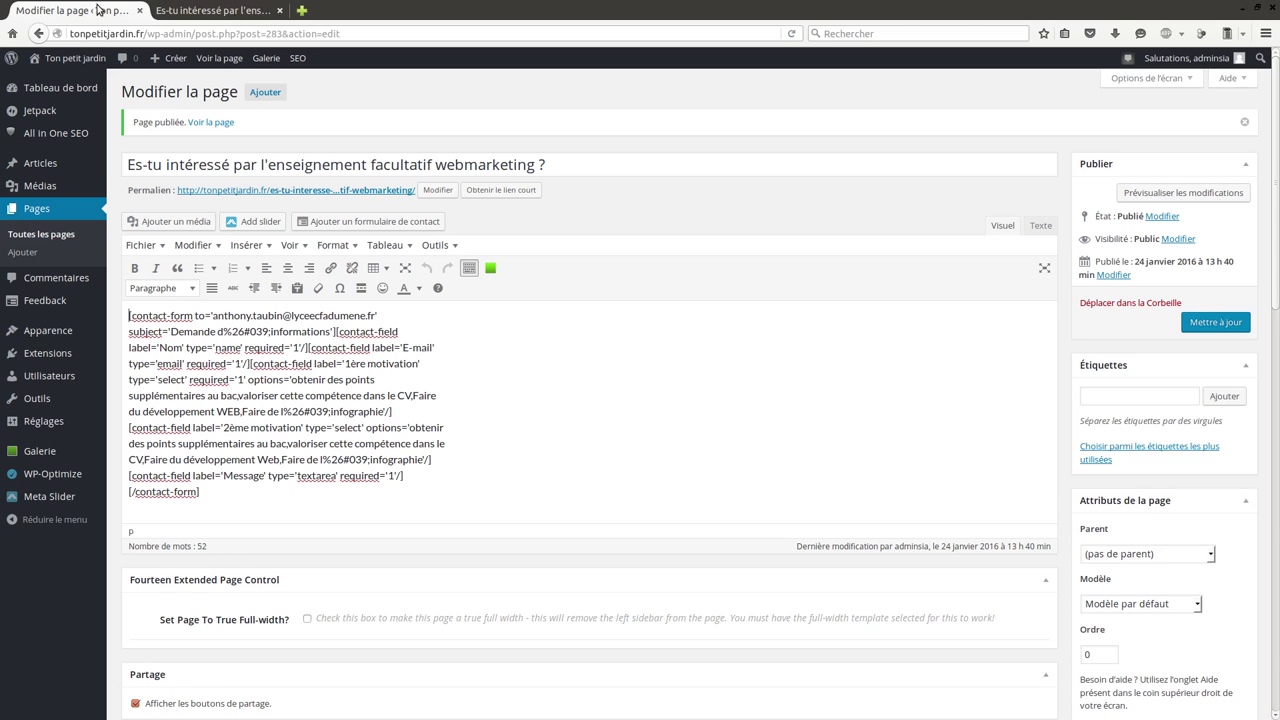
pyautogui.moveTo(68, 284)
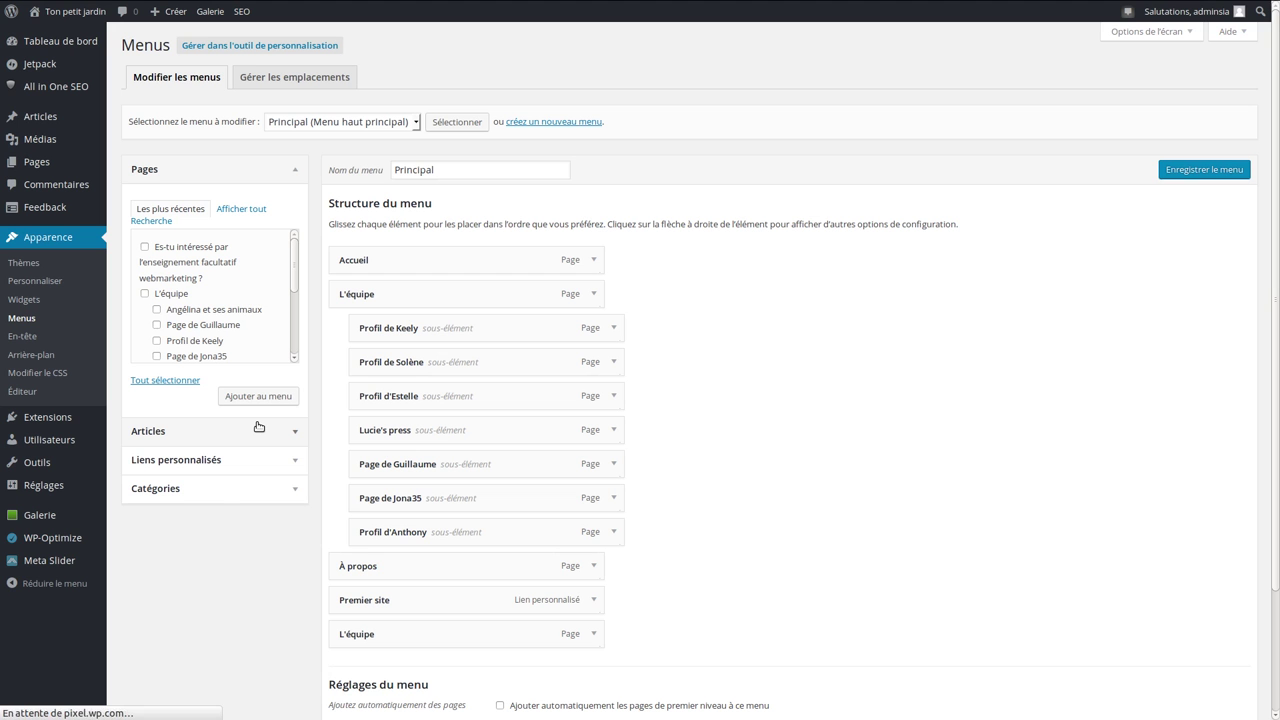
pyautogui.click(145, 247)
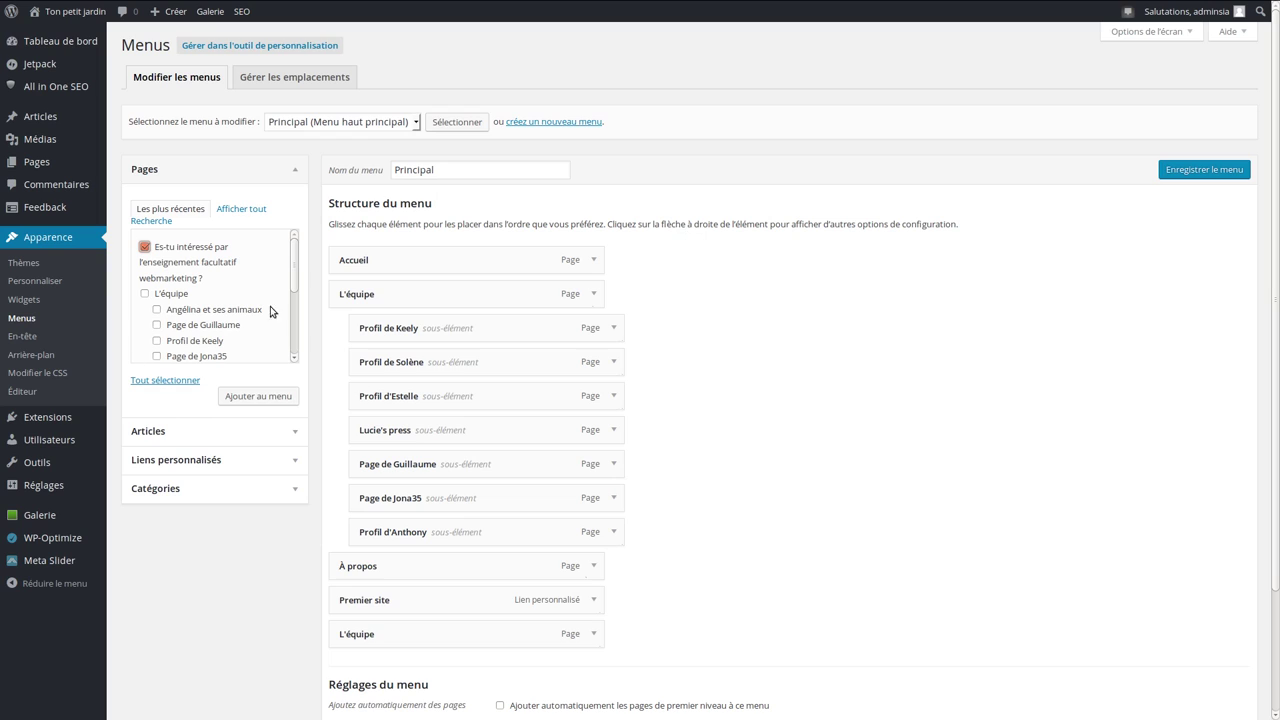
pyautogui.click(285, 435)
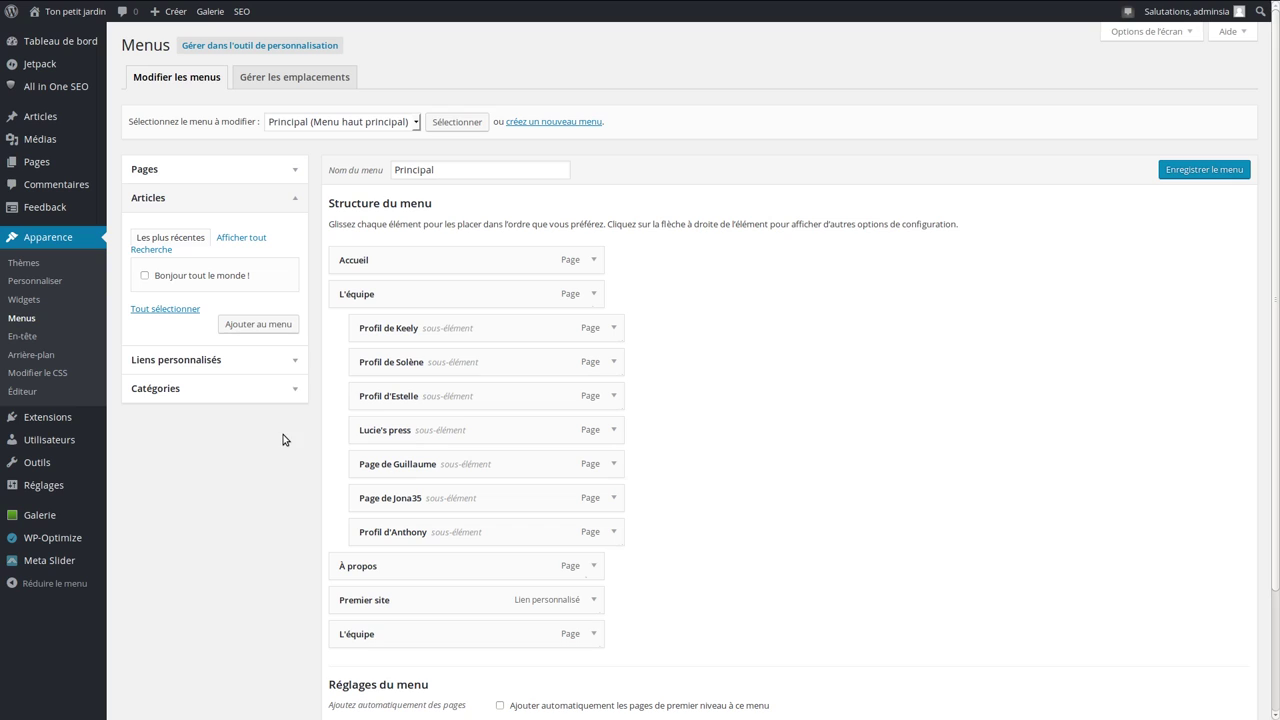
pyautogui.click(292, 363)
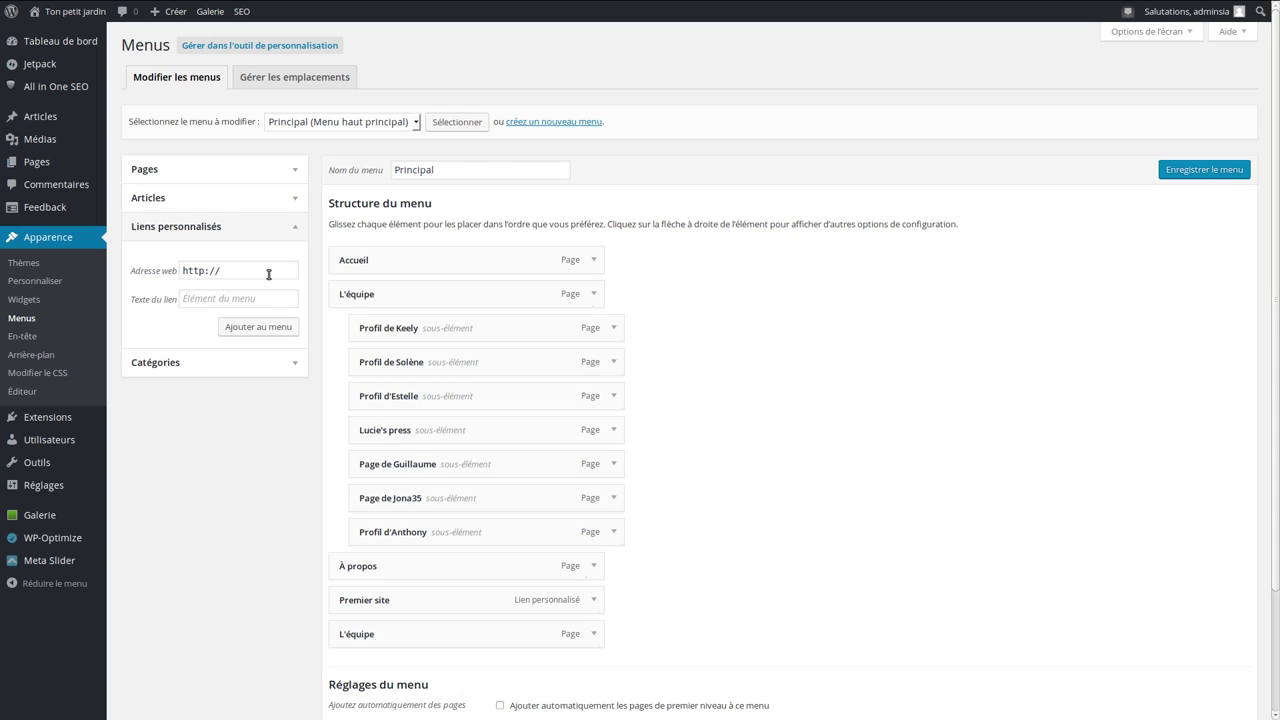
pyautogui.click(296, 366)
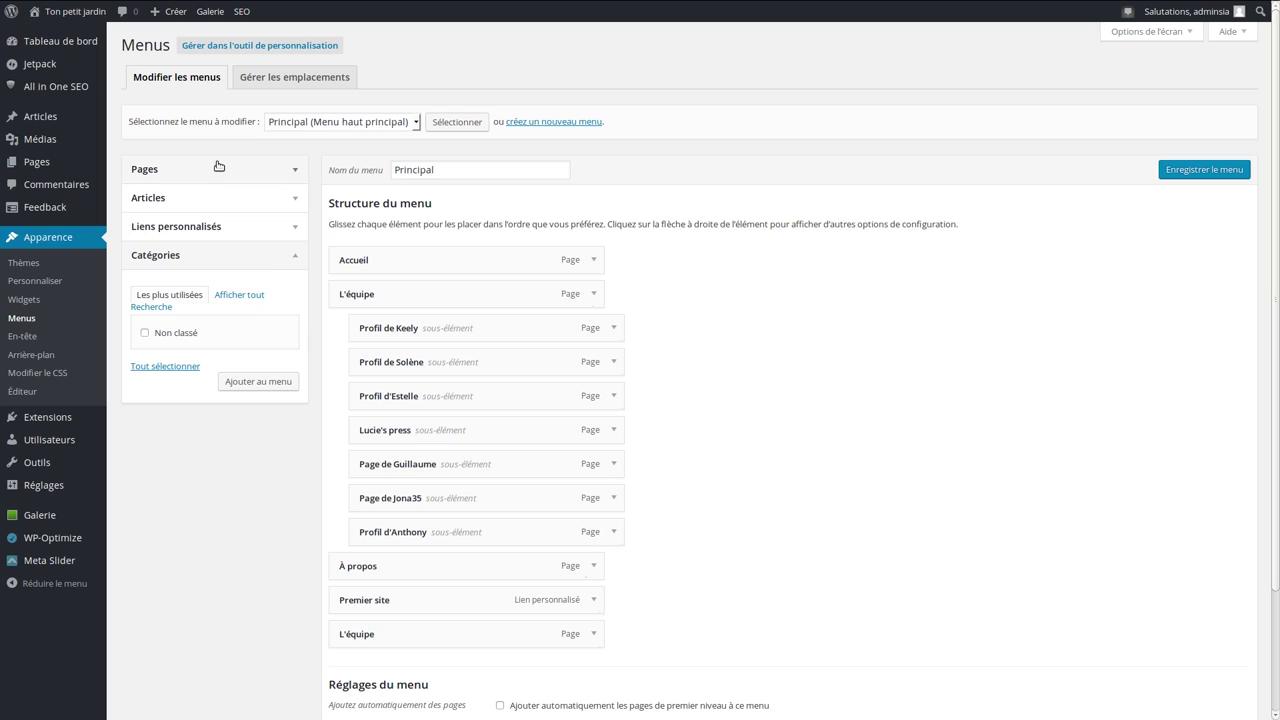
pyautogui.click(187, 175)
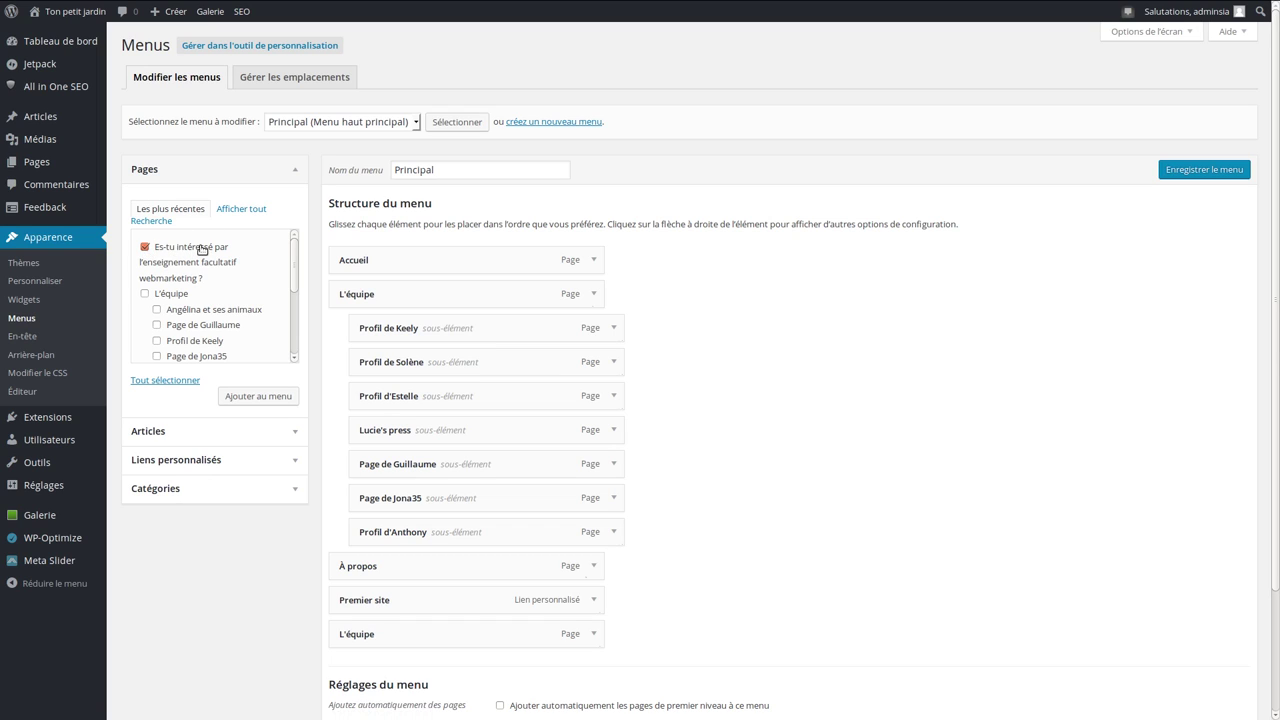
pyautogui.click(252, 396)
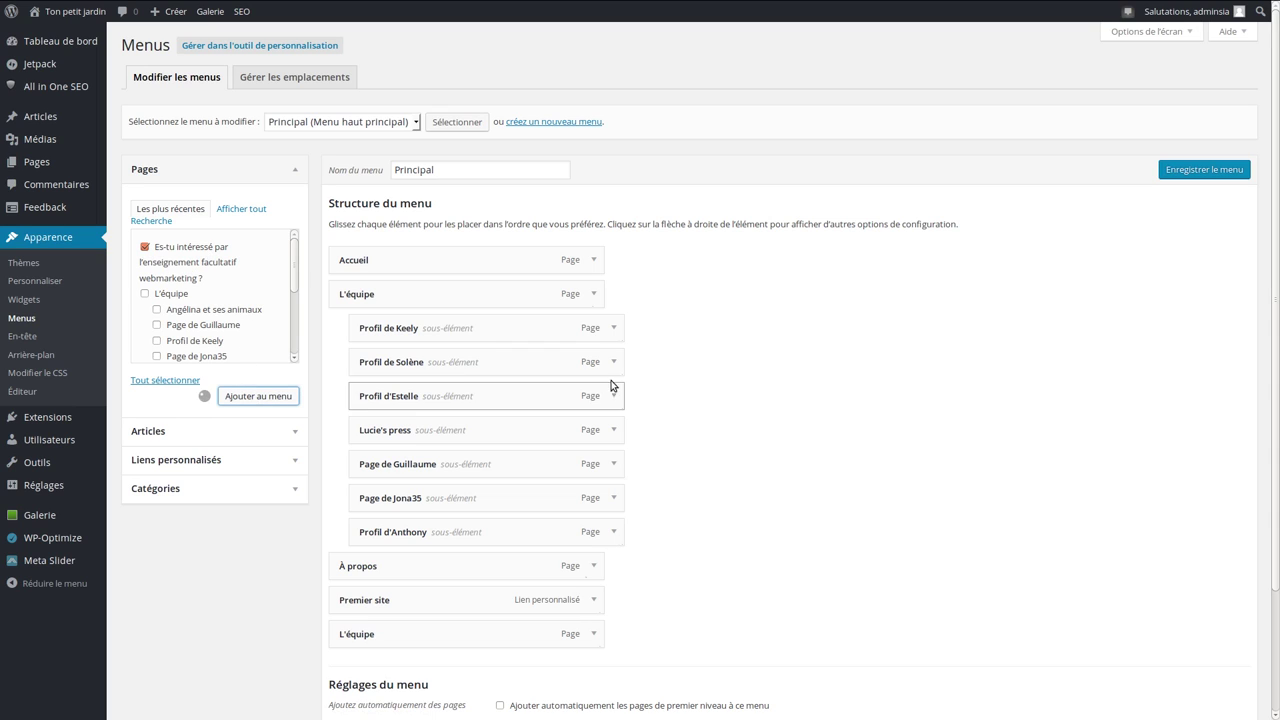
# Step: Set the navigation title of the newly added menu item to "Contact" and save the Principal menu
pyautogui.scroll(-1, 839, 361)
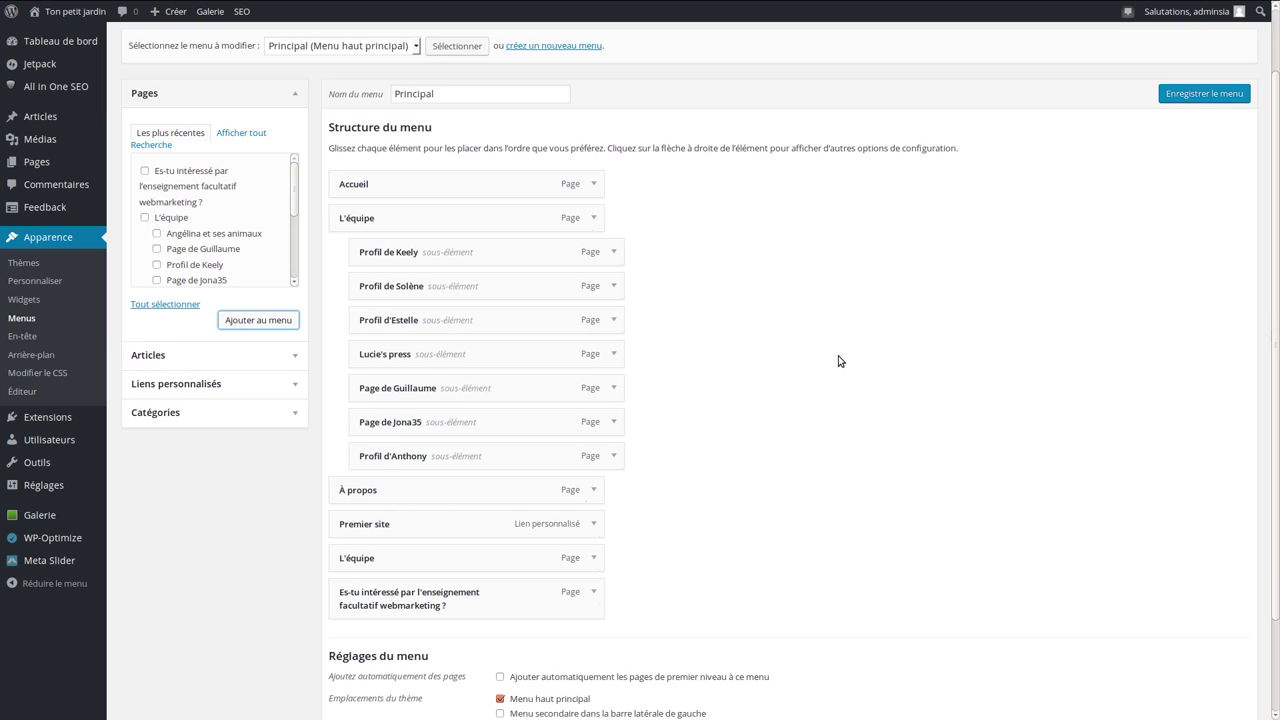
pyautogui.scroll(-1, 839, 361)
pyautogui.click(594, 516)
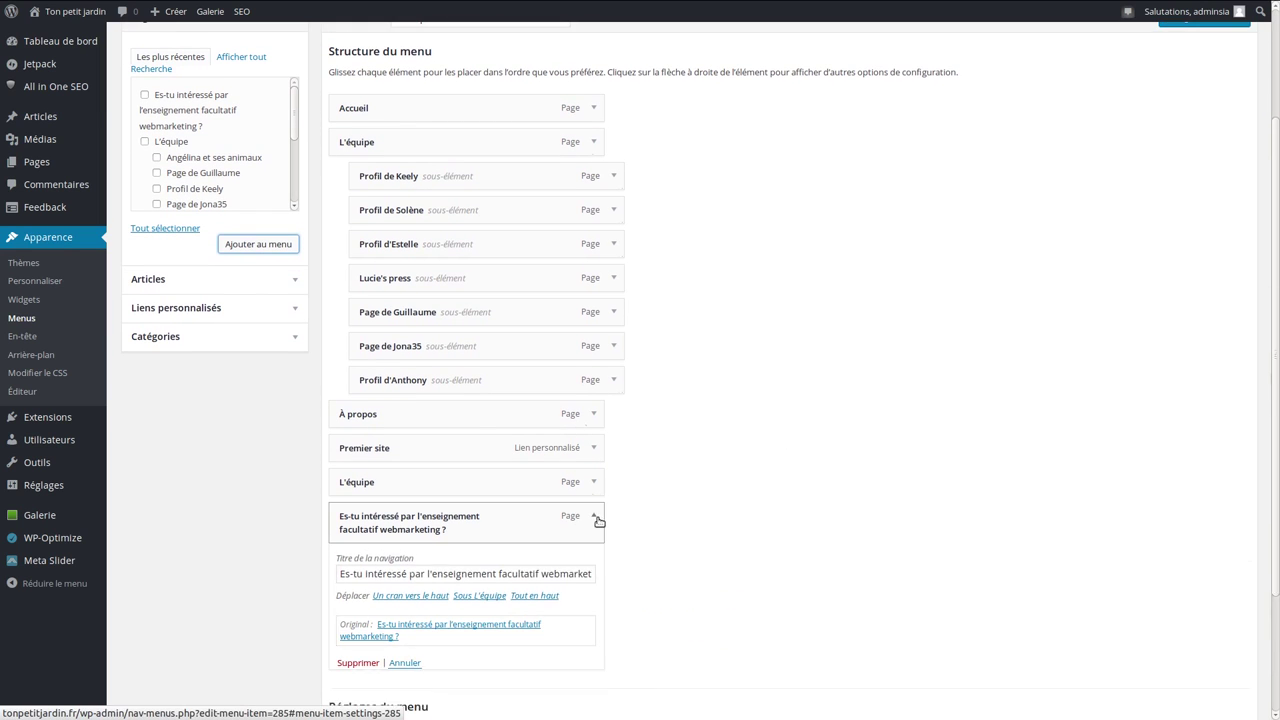
pyautogui.scroll(-1, 772, 506)
pyautogui.tripleClick(423, 497)
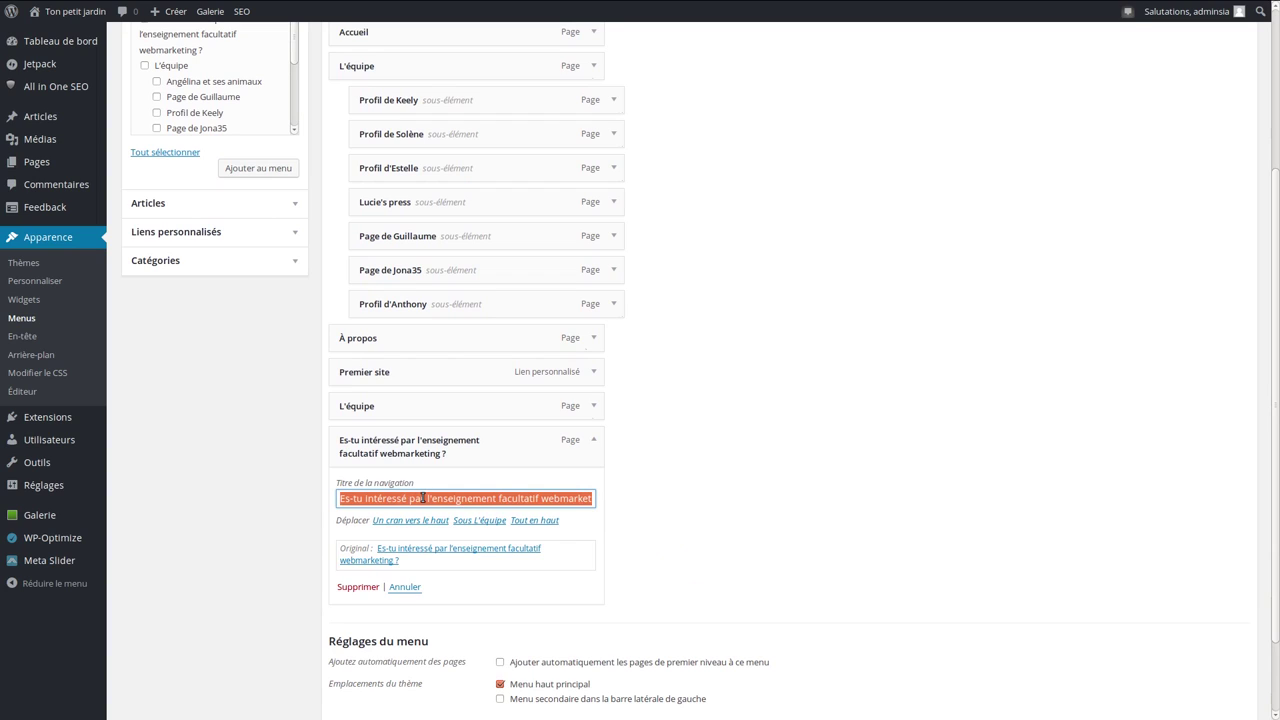
pyautogui.write('Contact')
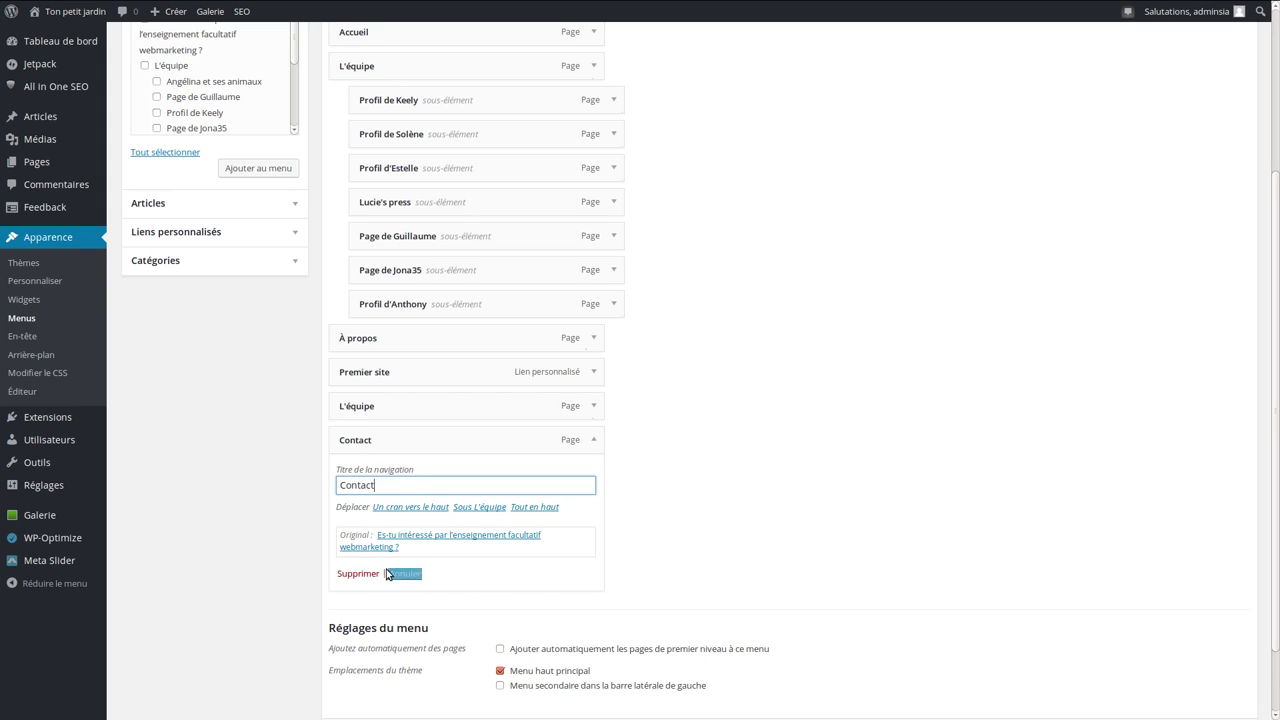
pyautogui.click(717, 451)
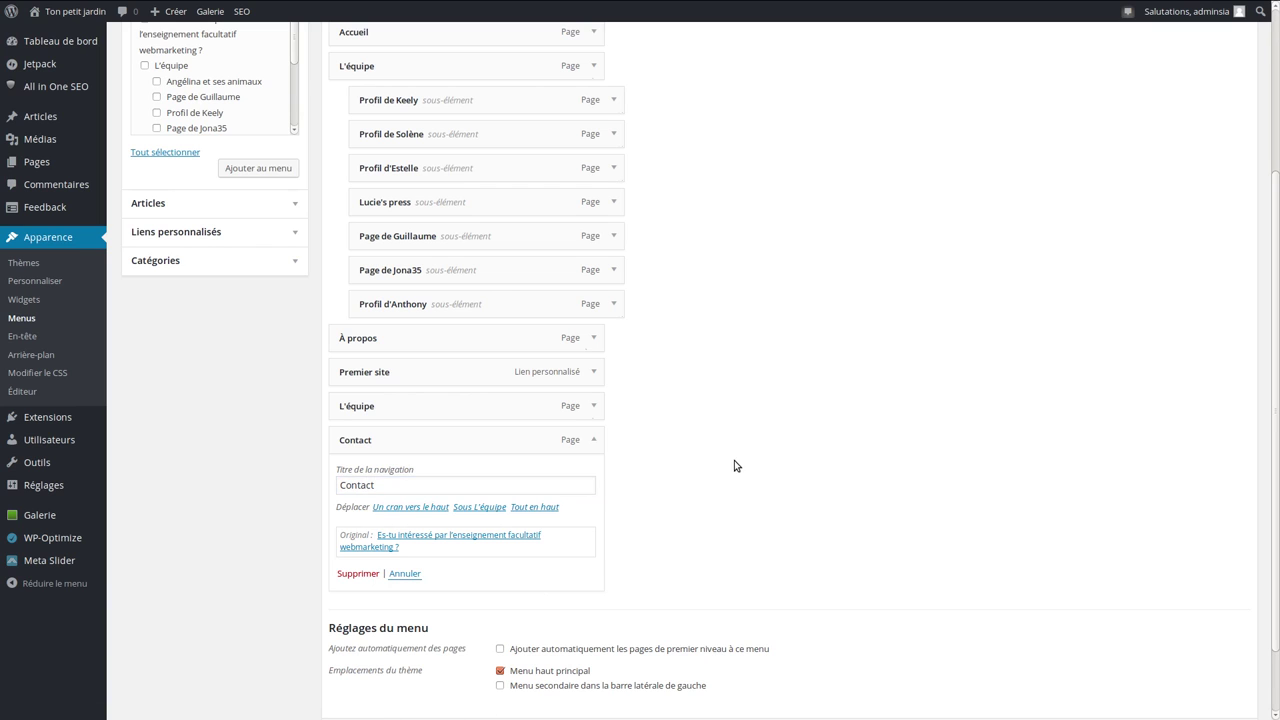
pyautogui.scroll(3, 853, 464)
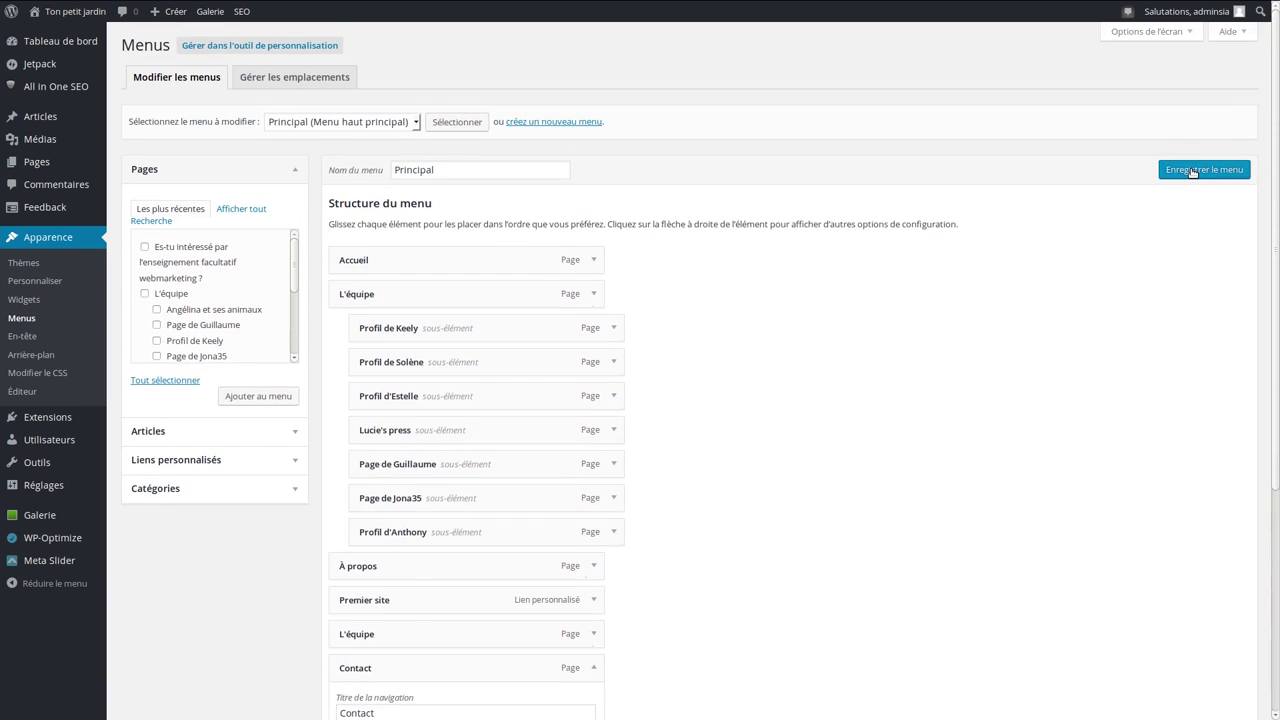
pyautogui.click(1192, 172)
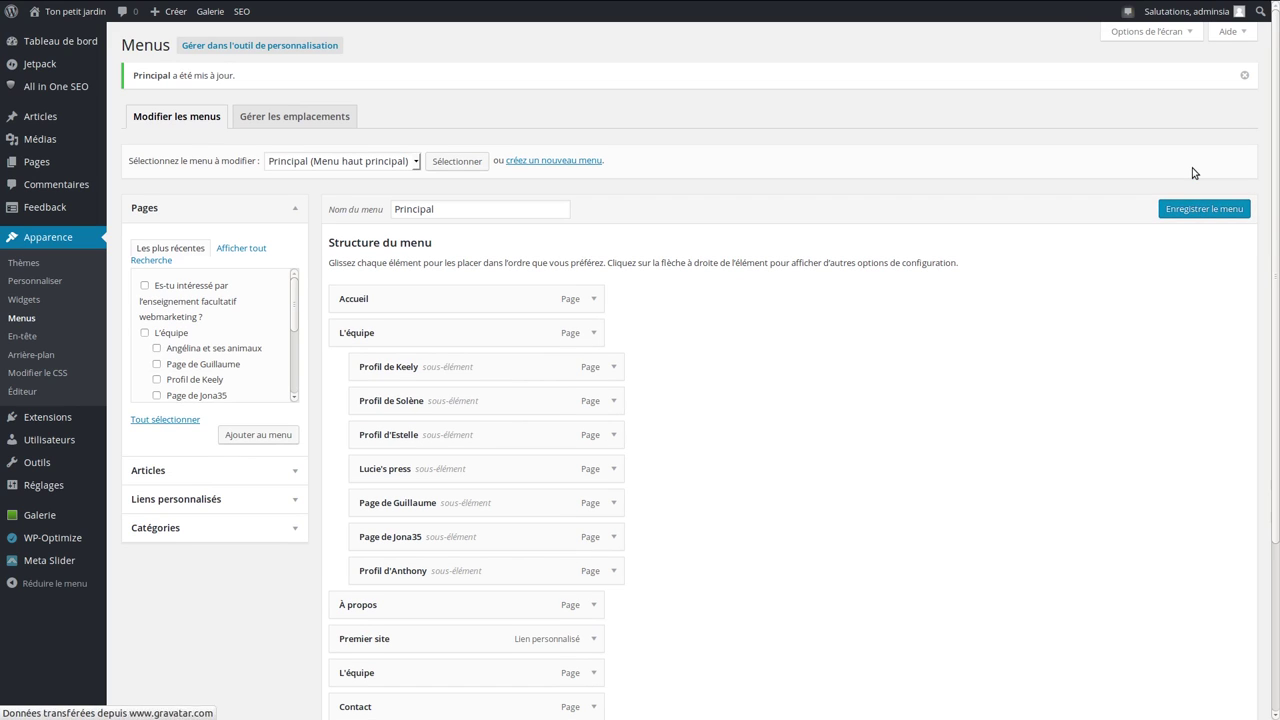
# Step: Review the theme's menu locations and add a Menu personnalisé widget to the footer widget area, leaving its menu unselected
pyautogui.click(320, 122)
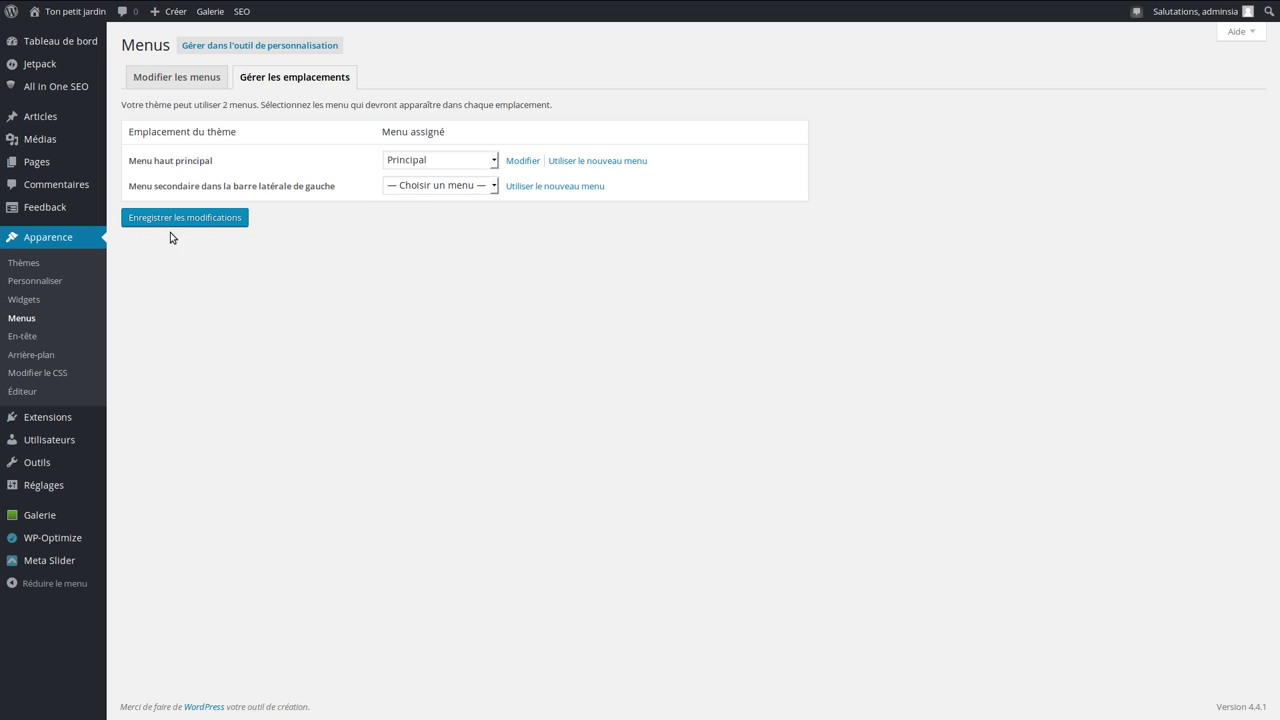
pyautogui.click(33, 299)
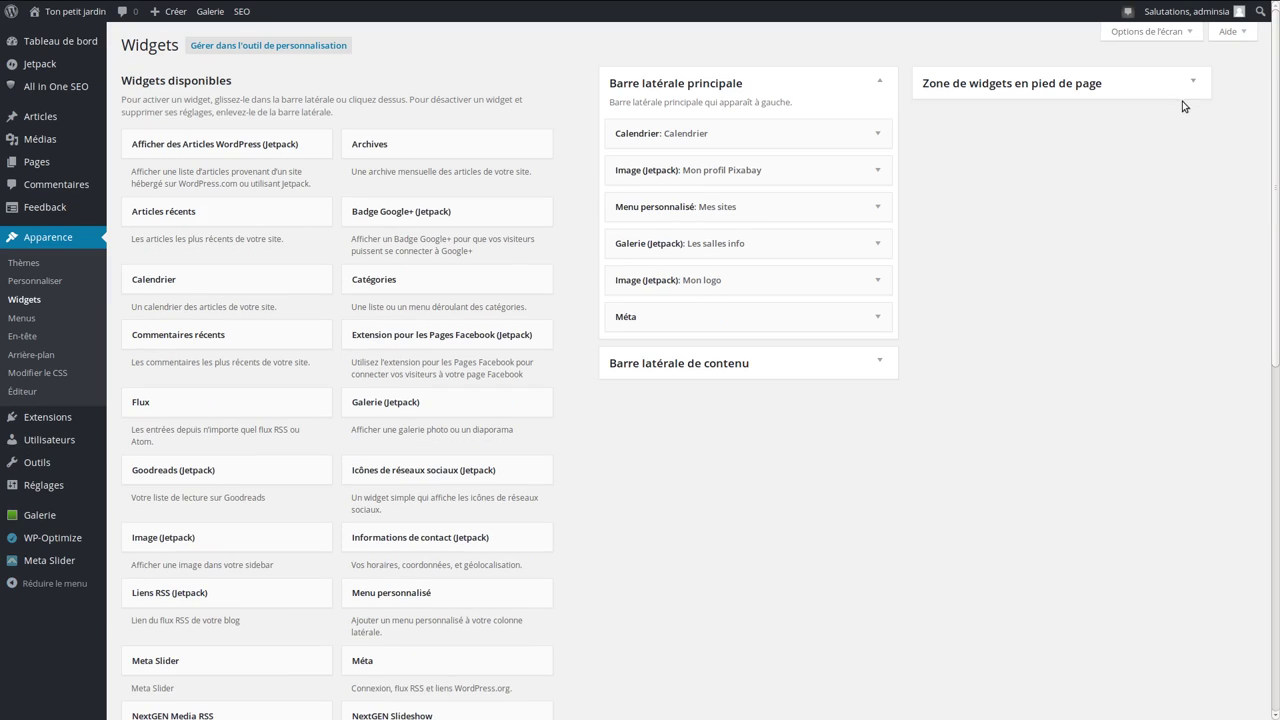
pyautogui.click(1191, 86)
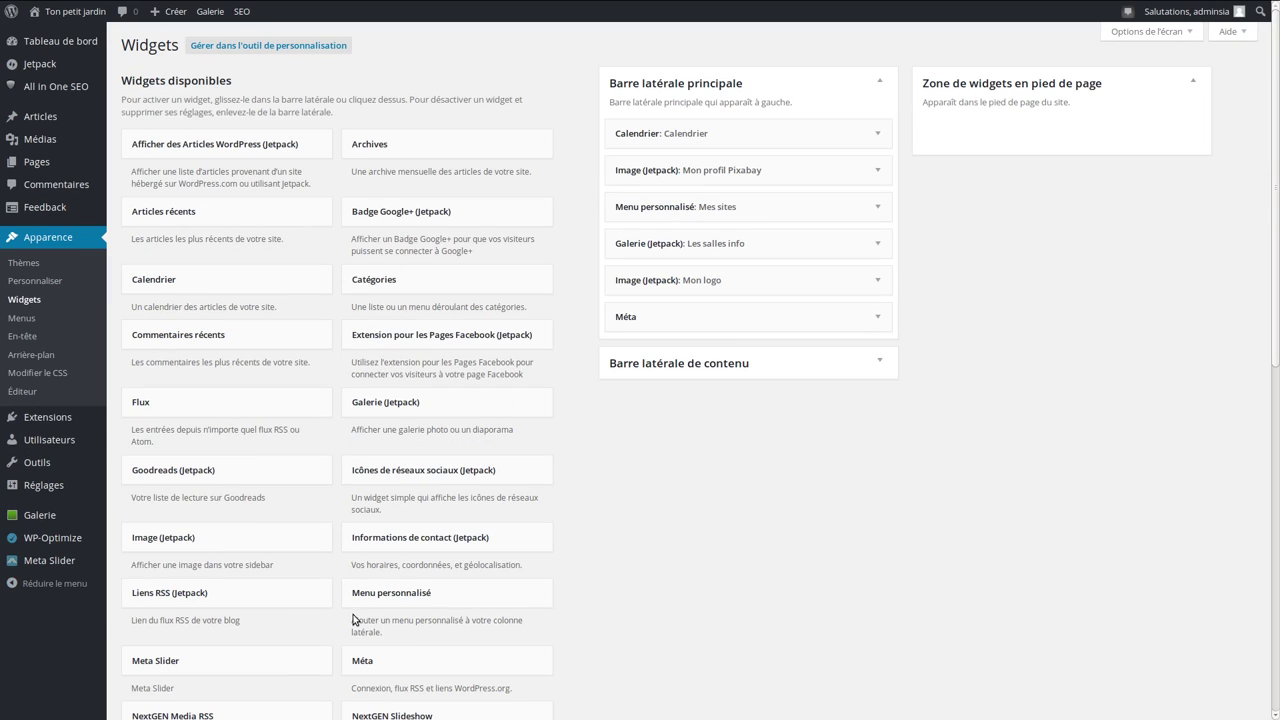
pyautogui.moveTo(466, 576); pyautogui.dragTo(991, 126)
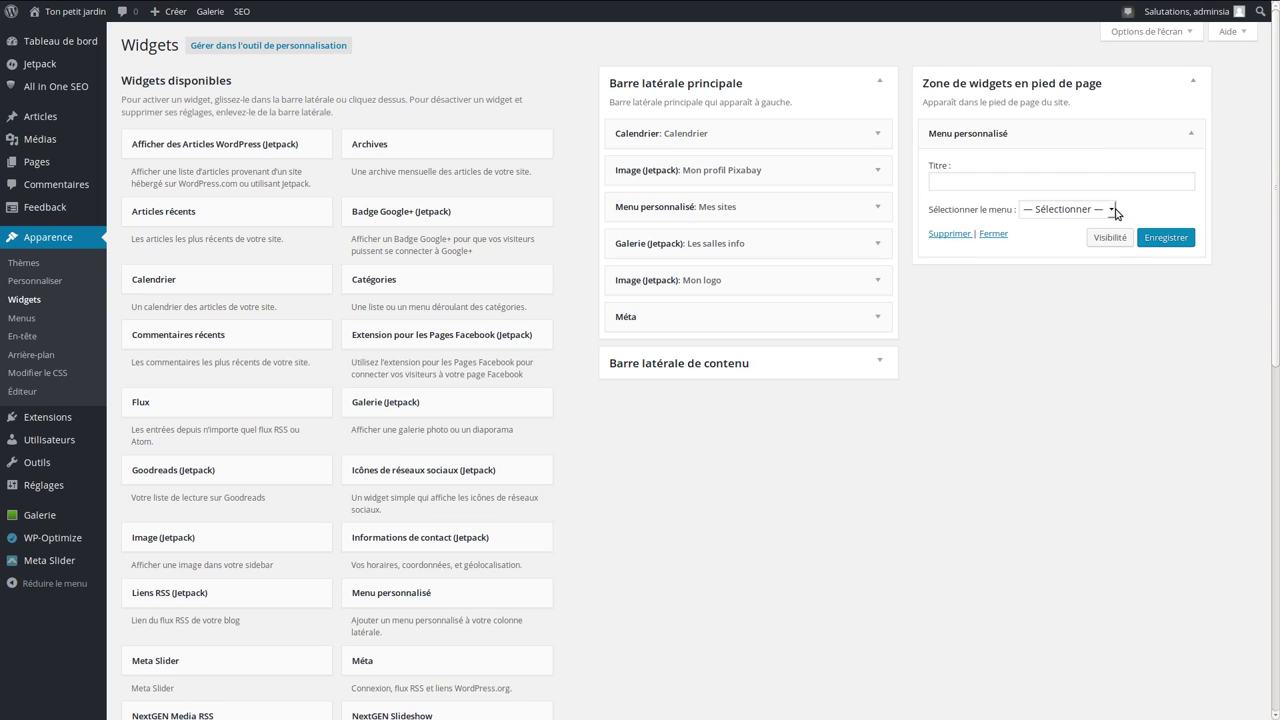
pyautogui.click(1114, 210)
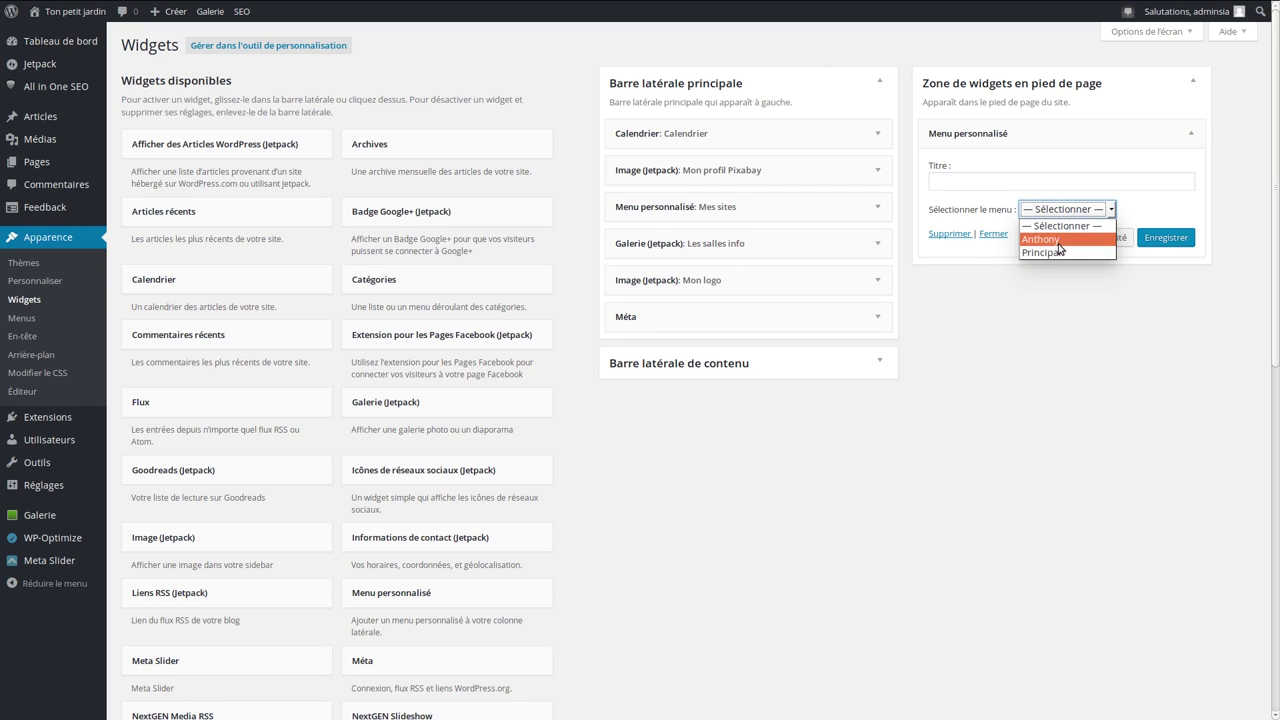
pyautogui.click(1019, 309)
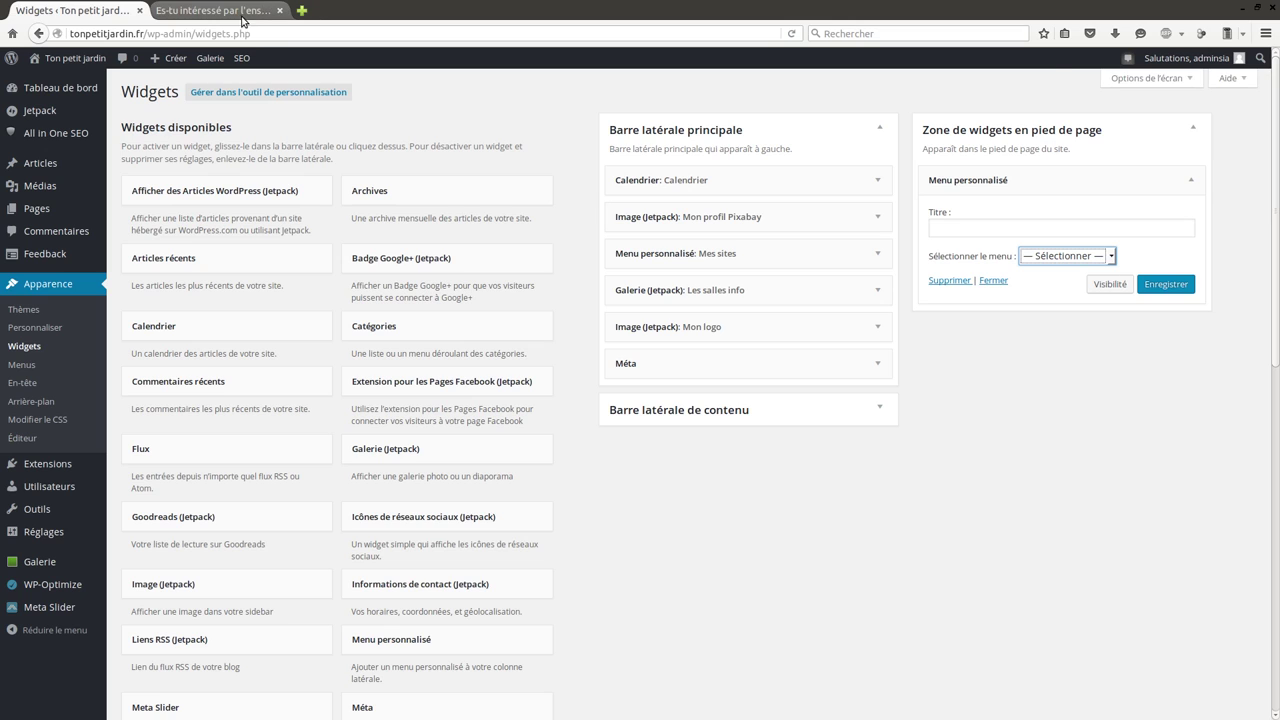
# Step: View the site's home page and follow its Contact menu entry to check that it leads to the form page
pyautogui.click(241, 21)
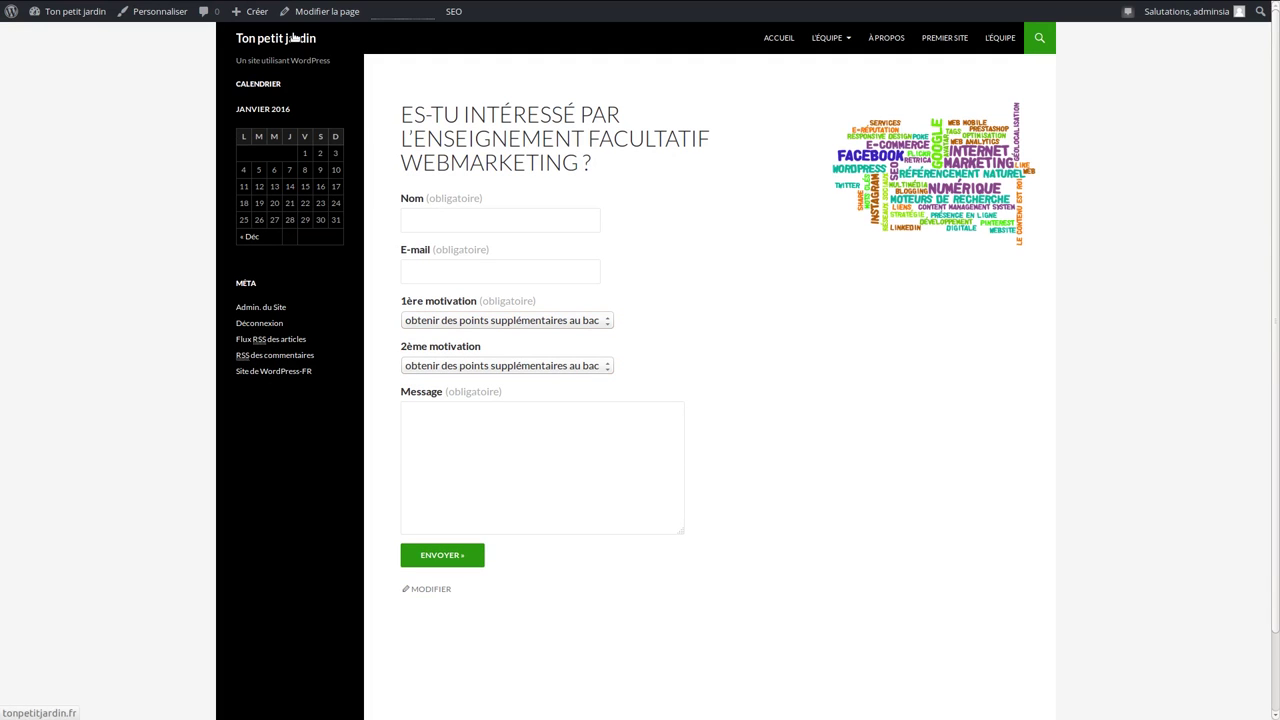
pyautogui.click(293, 37)
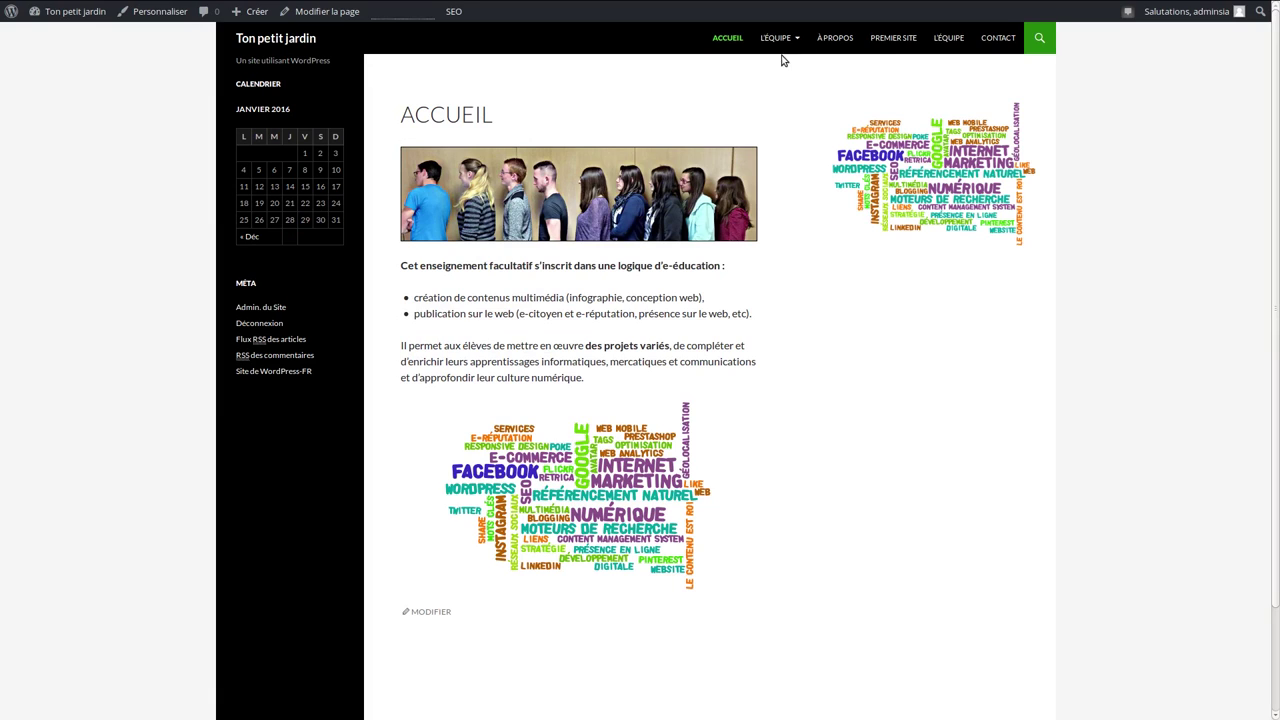
pyautogui.click(986, 41)
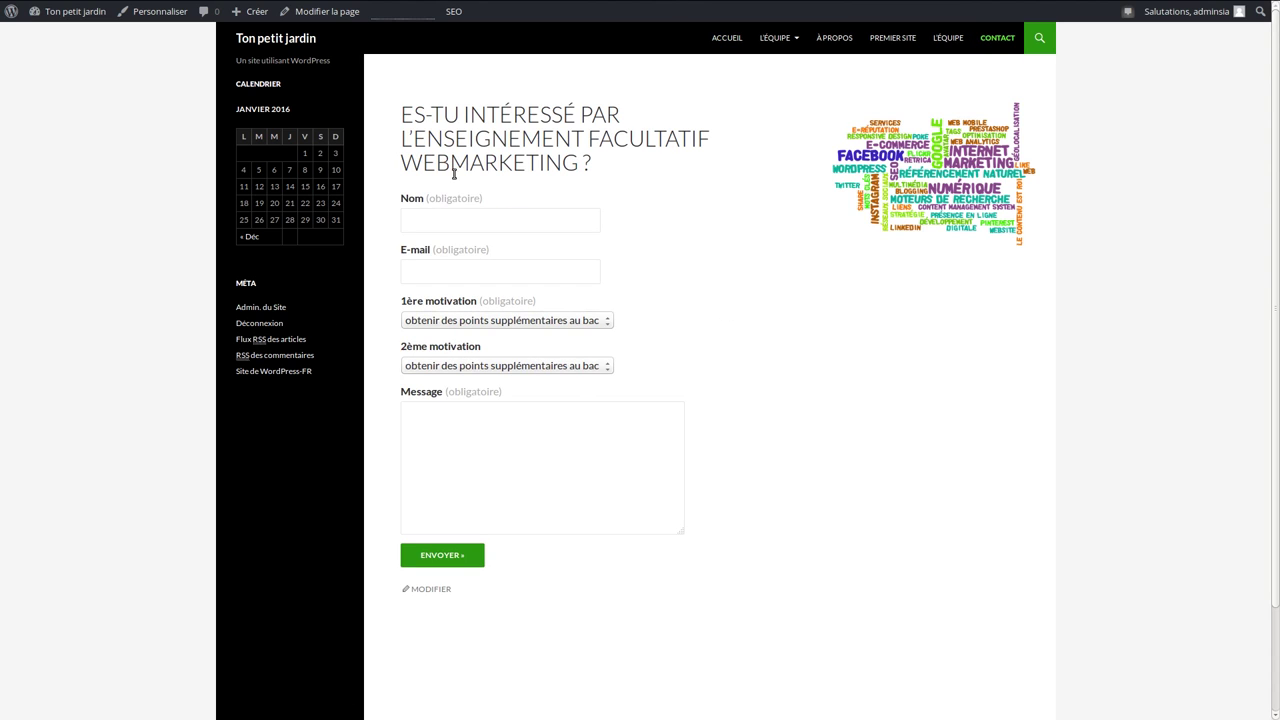